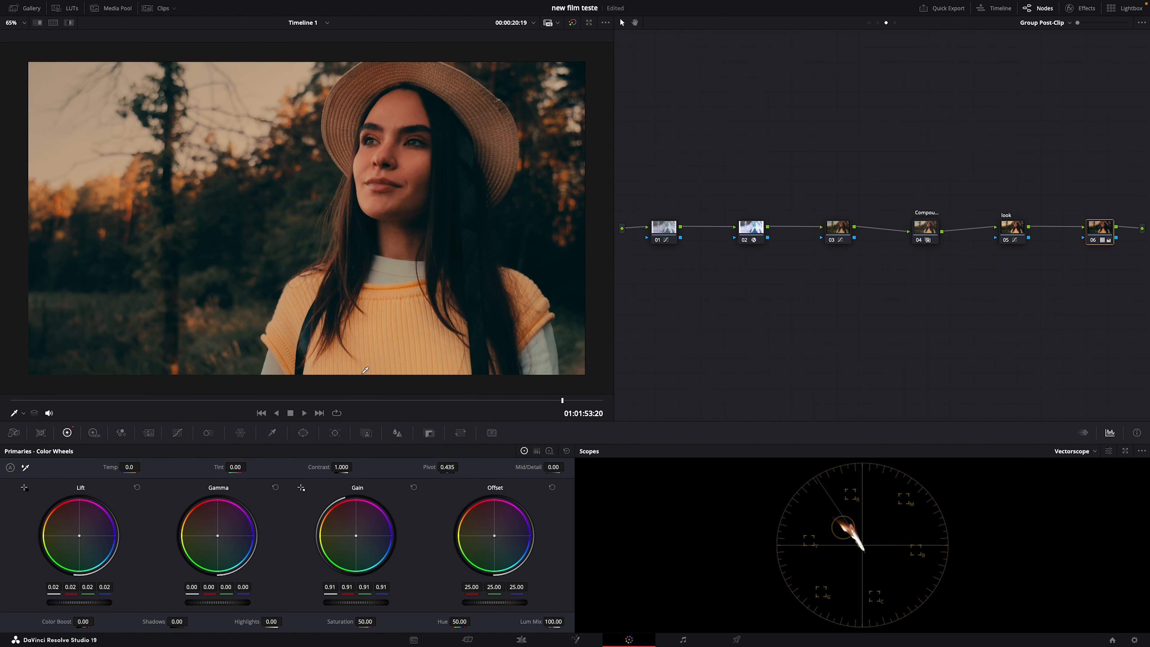
Step: Lower the key output gain of the last group post-clip node to 0.677
click(229, 394)
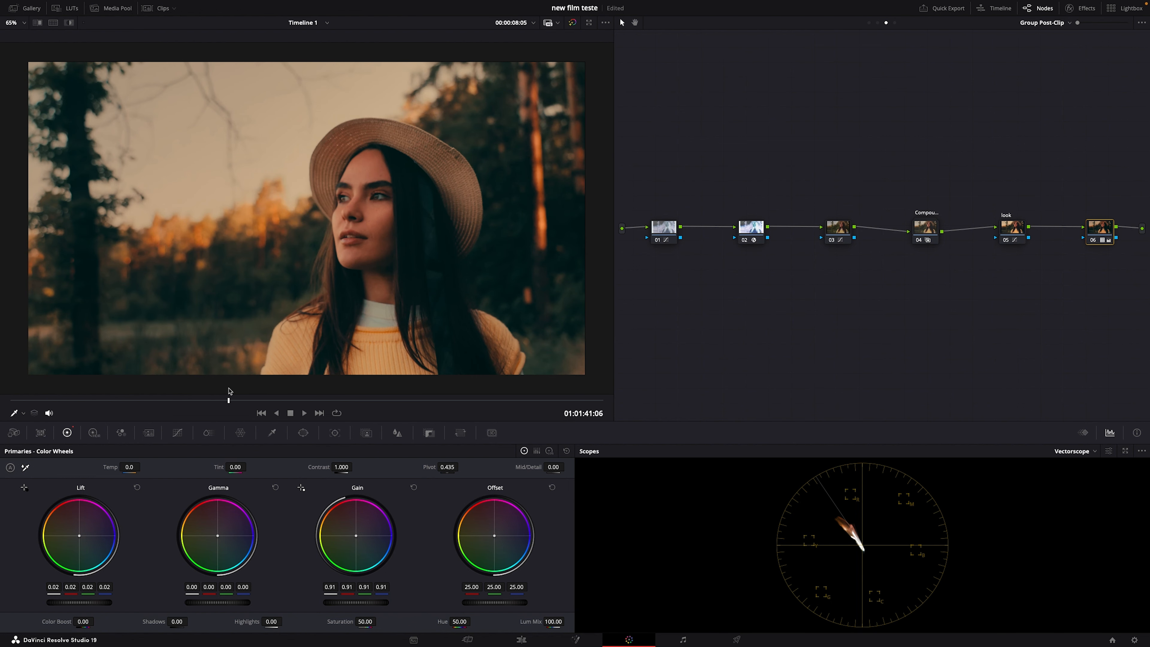
click(429, 433)
drag(474, 542, 457, 542)
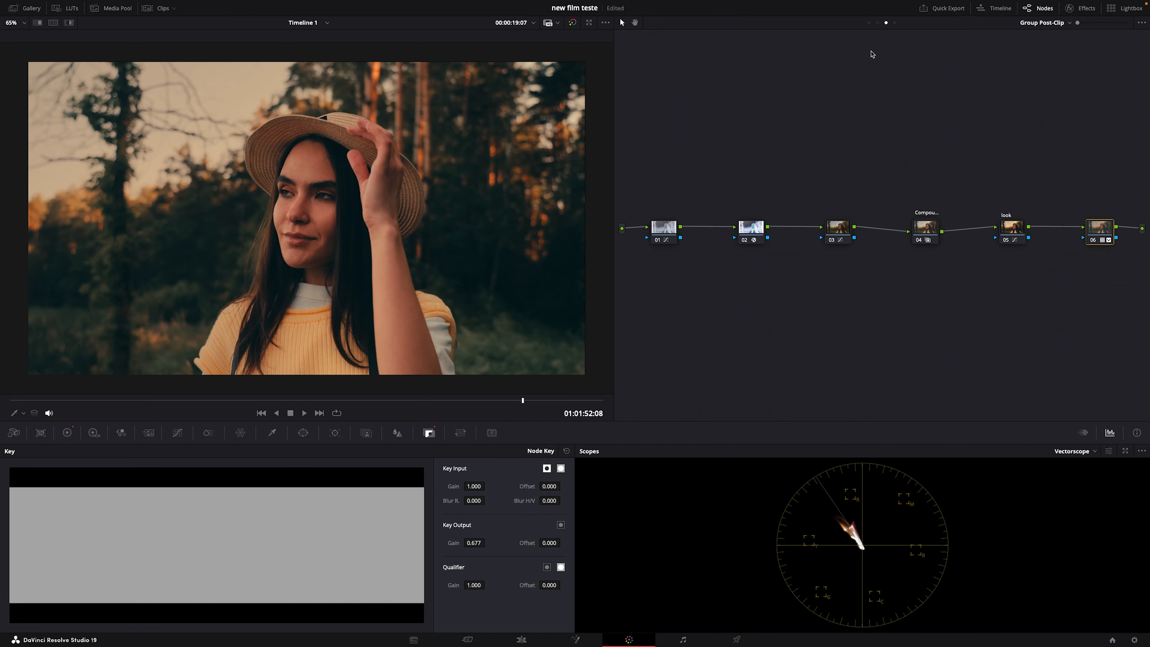
Step: Compare the image with the clip-level node disabled and enabled, and check another frame of the close-up
click(877, 23)
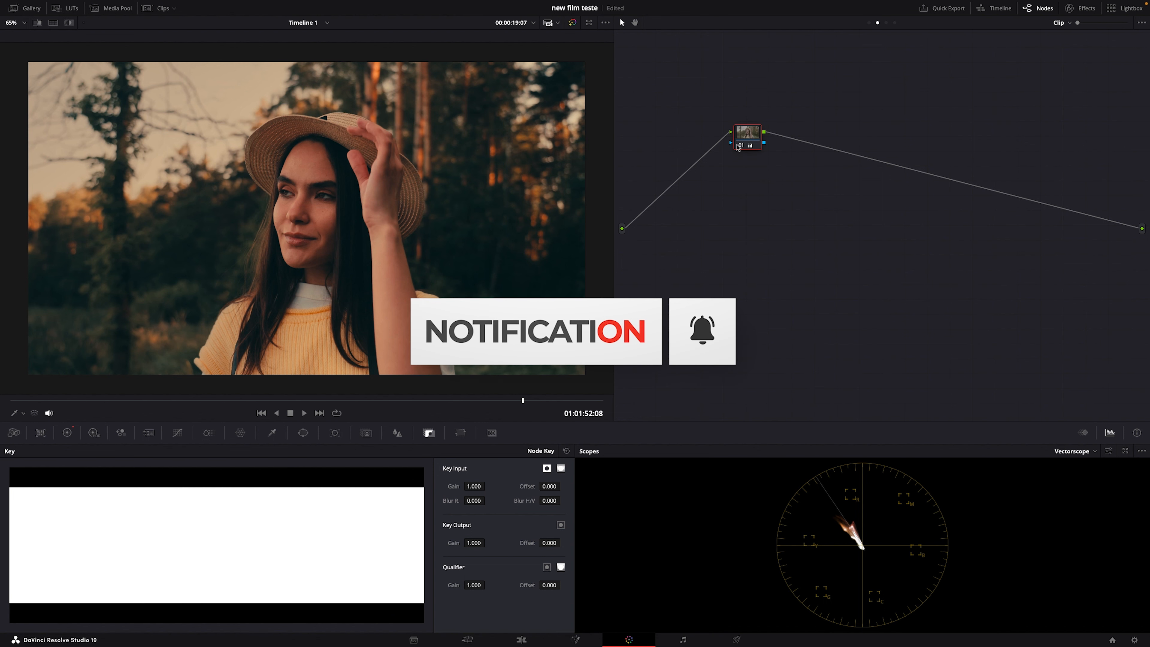
click(737, 144)
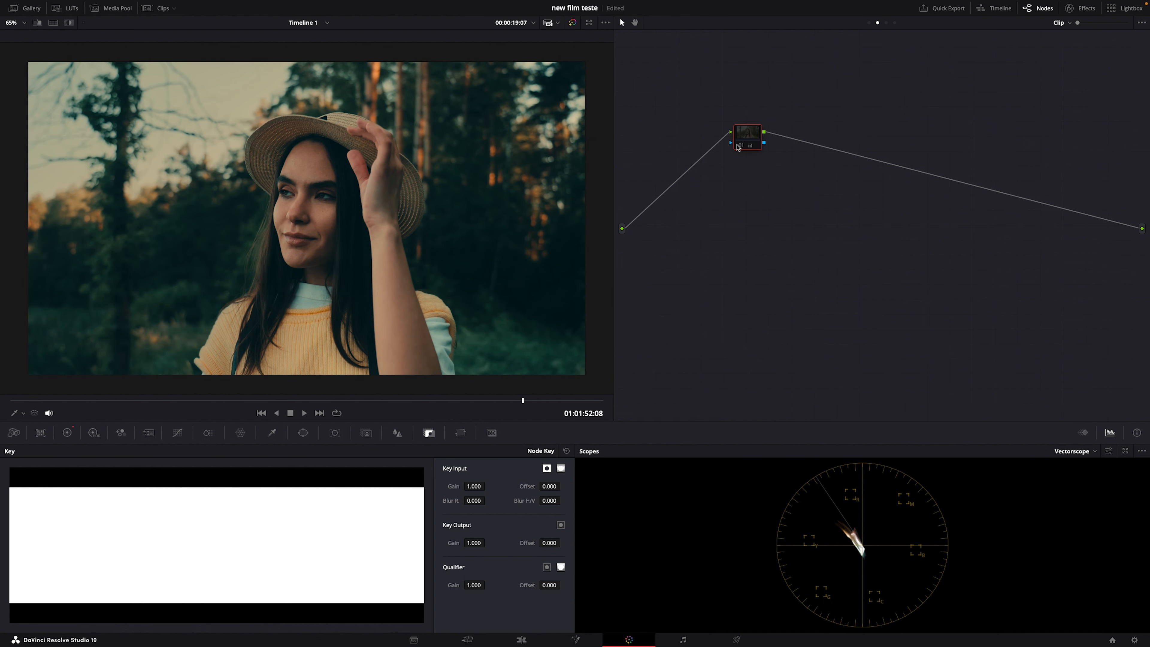
click(736, 145)
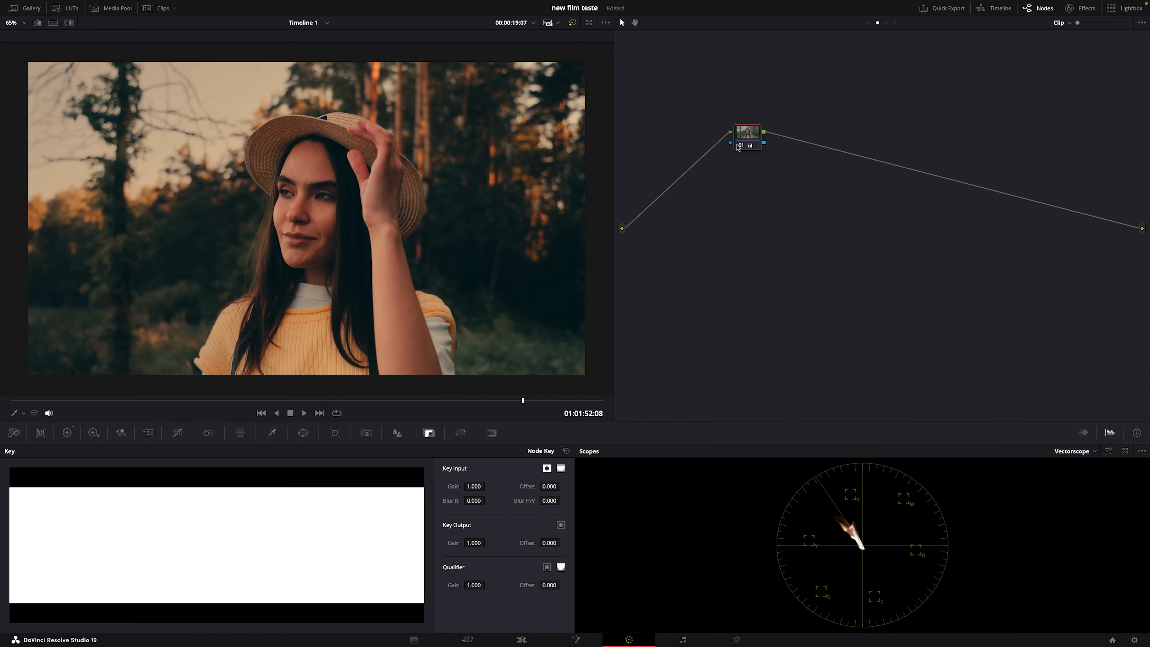
click(582, 401)
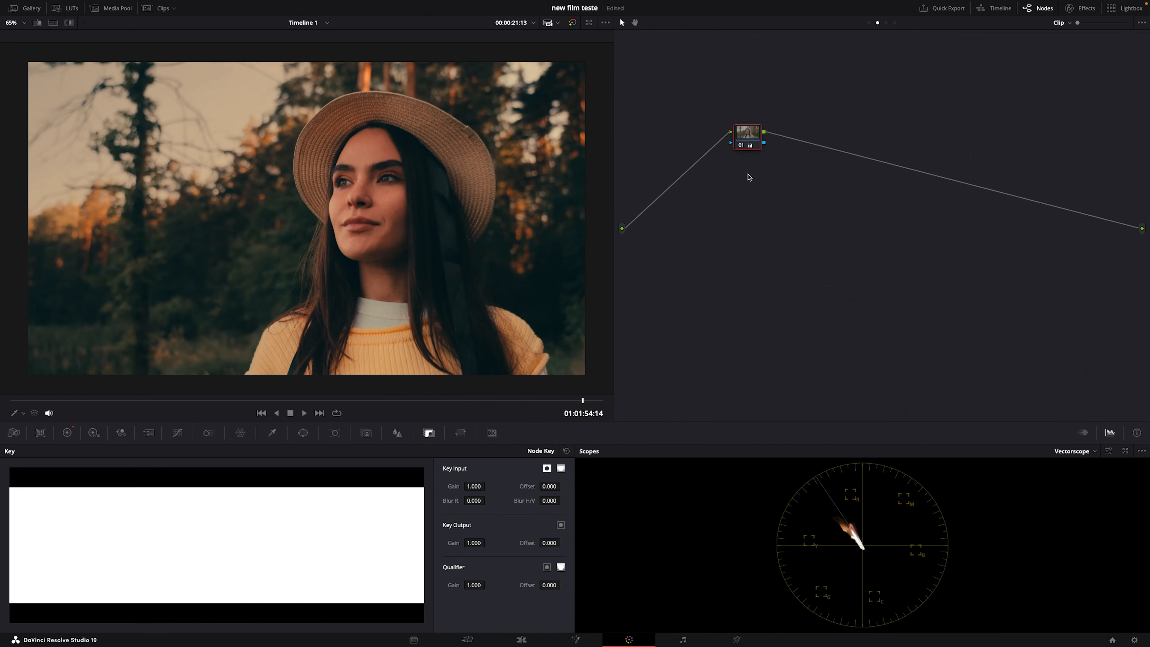
Step: Reset the Gain wheel on the clip's node and push its balance towards cyan, to red 0.70, green 1.06 and blue 1.26
click(68, 433)
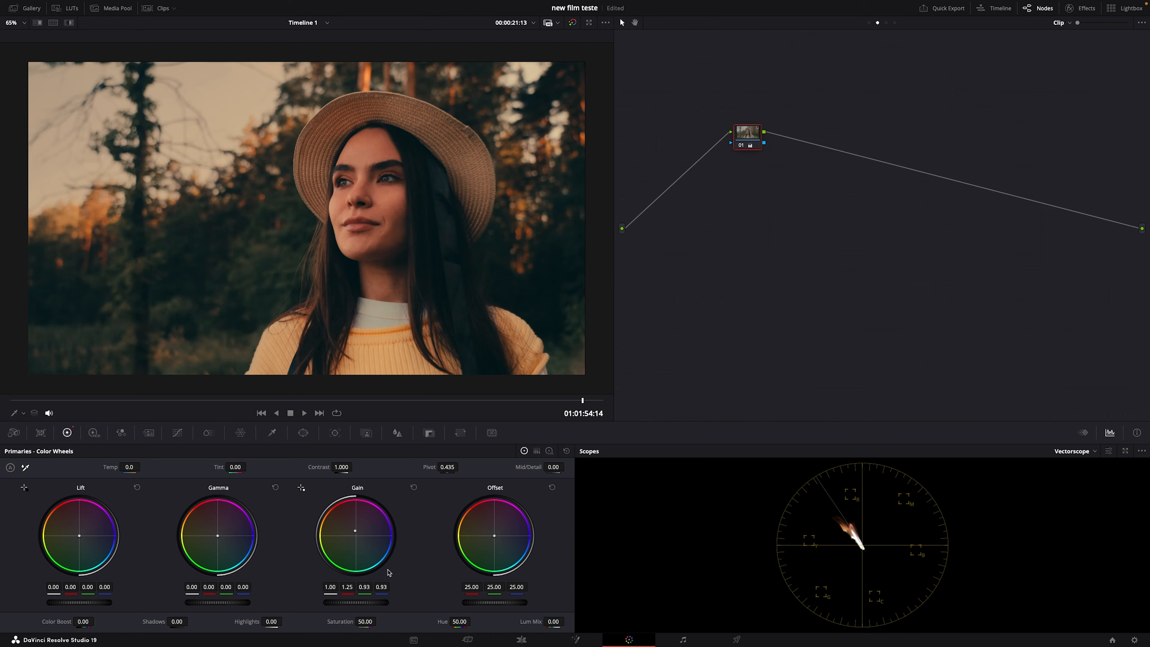
click(414, 488)
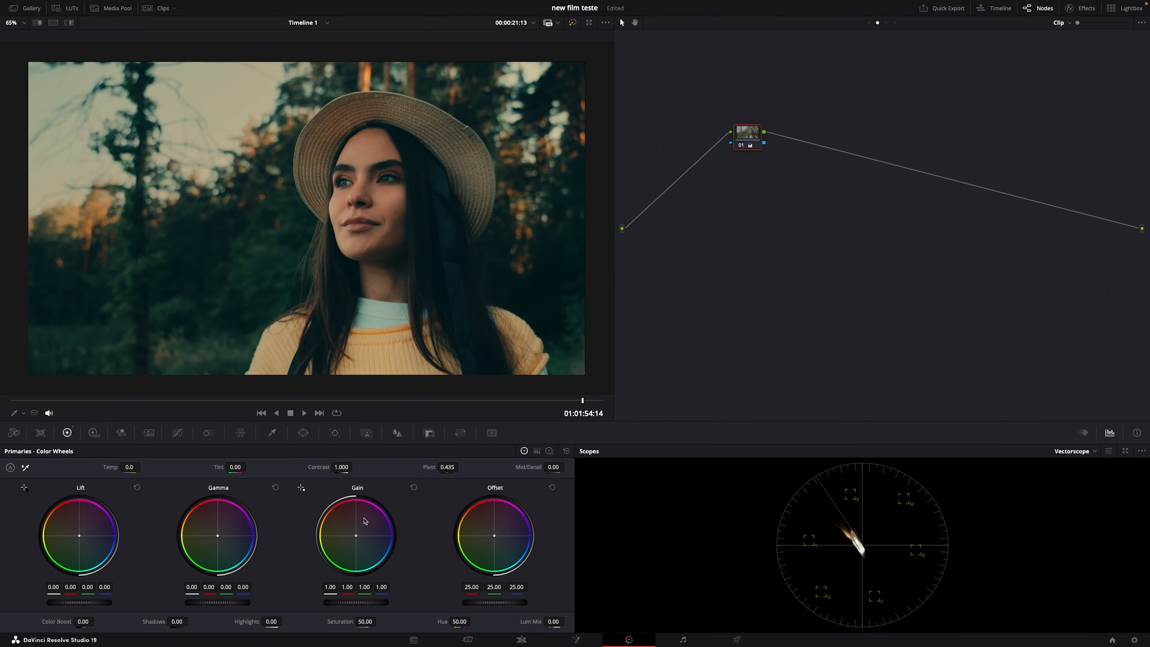
drag(356, 540, 359, 540)
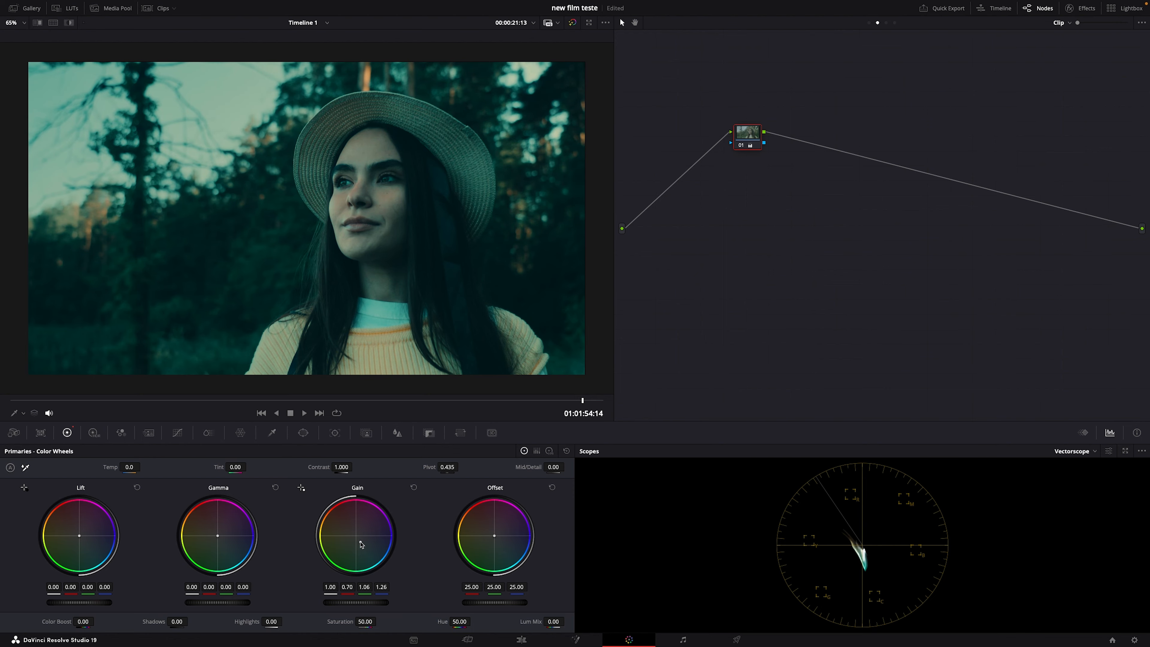
Step: Add two serial nodes after the clip's first node and a parallel node alongside the third
key(alt+s)
key(alt+s)
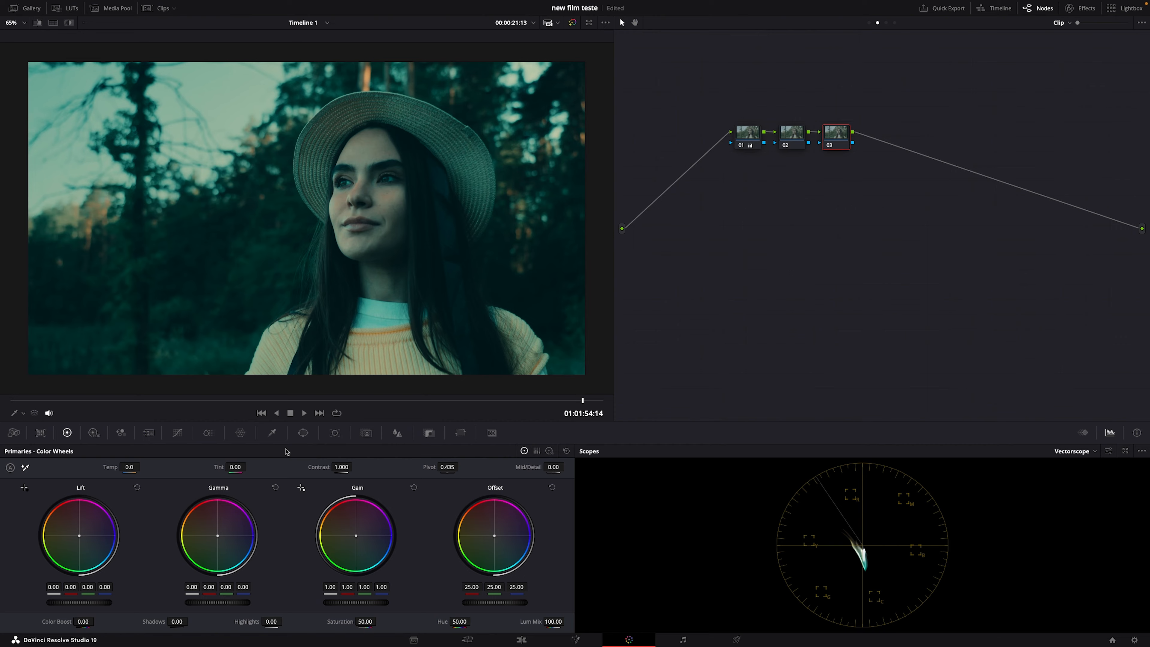
key(alt+p)
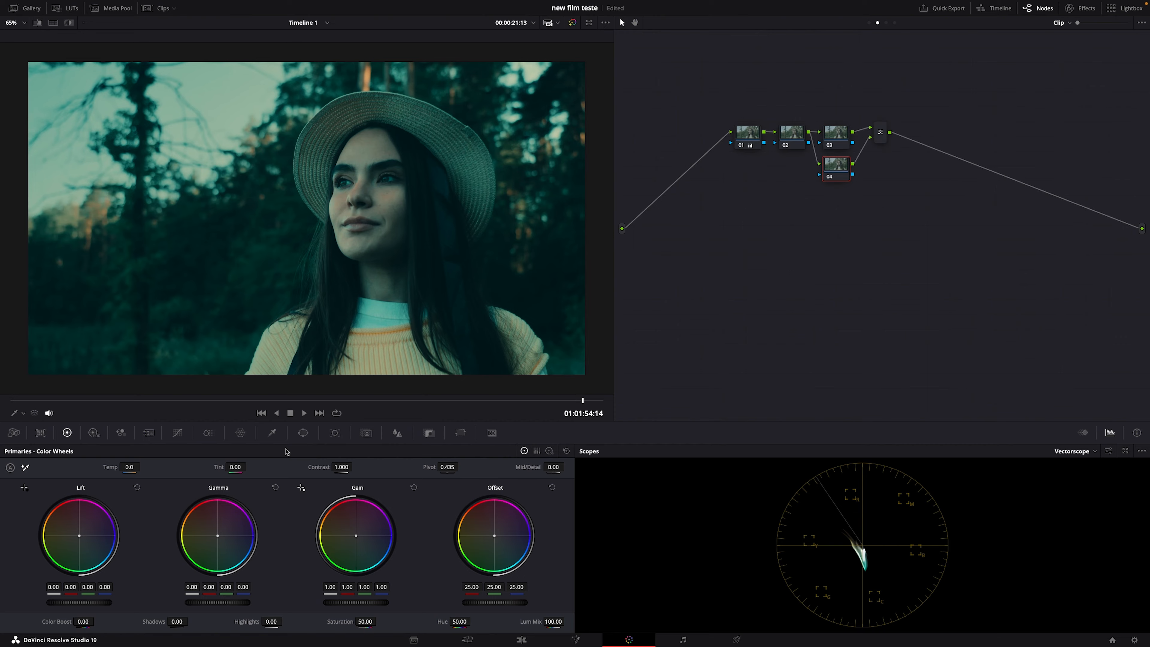
Step: Try to qualify the forehead skin tone in the parallel node with the matte highlighted, narrowing the hue width to 20.3
click(272, 433)
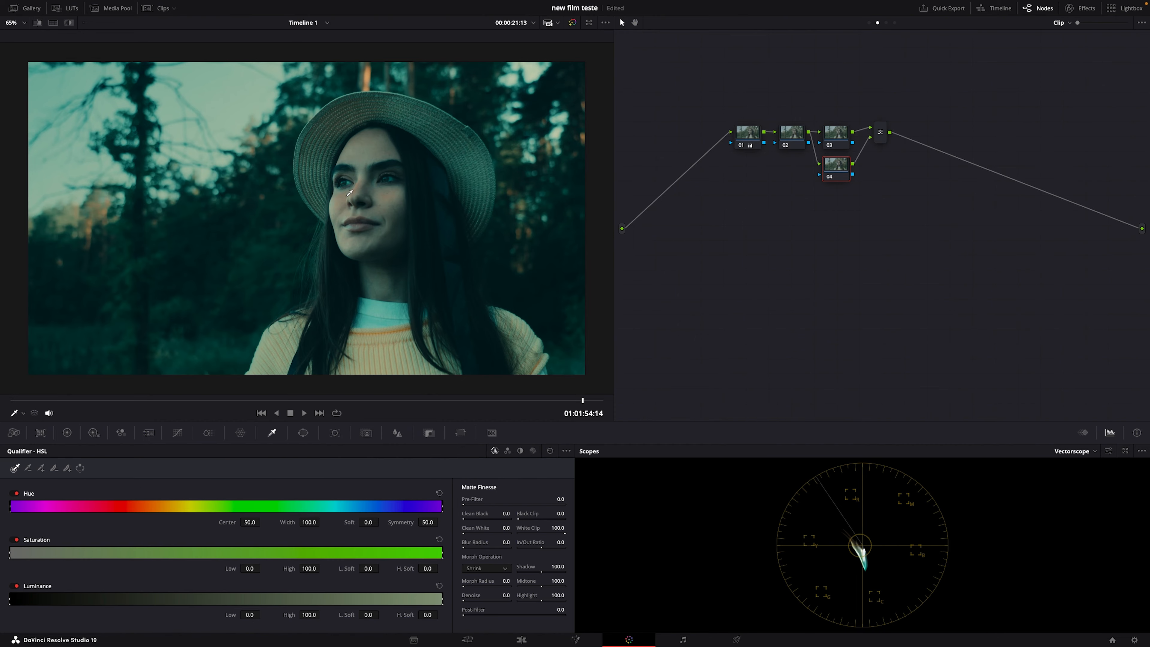
click(368, 154)
key(shift+h)
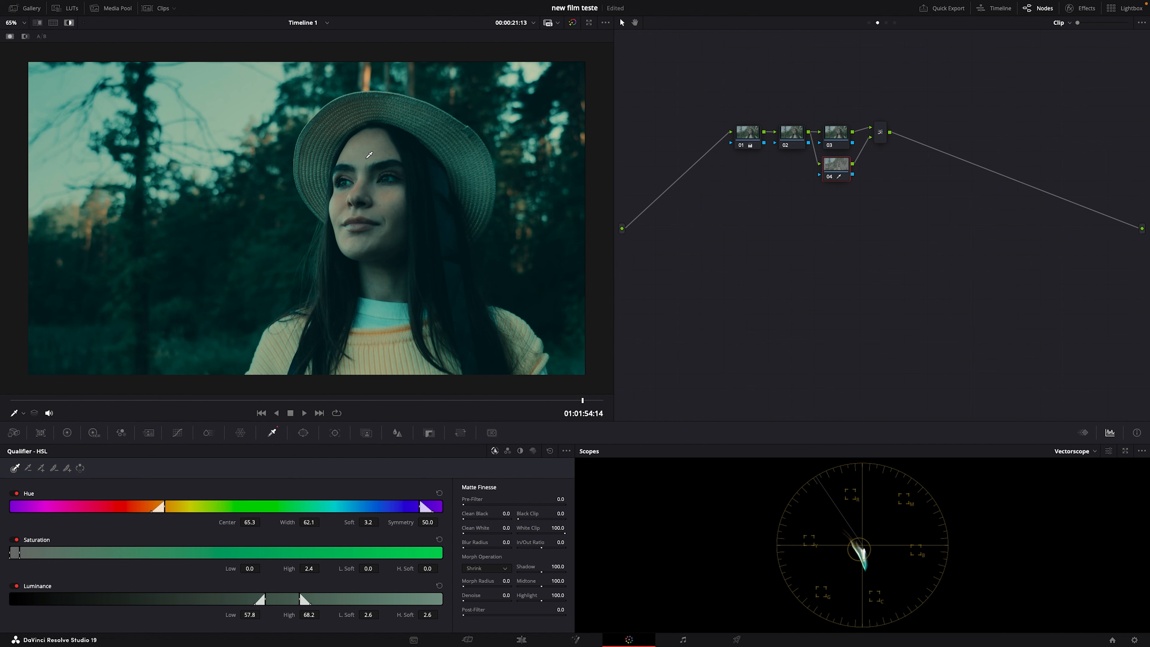
drag(164, 503, 255, 517)
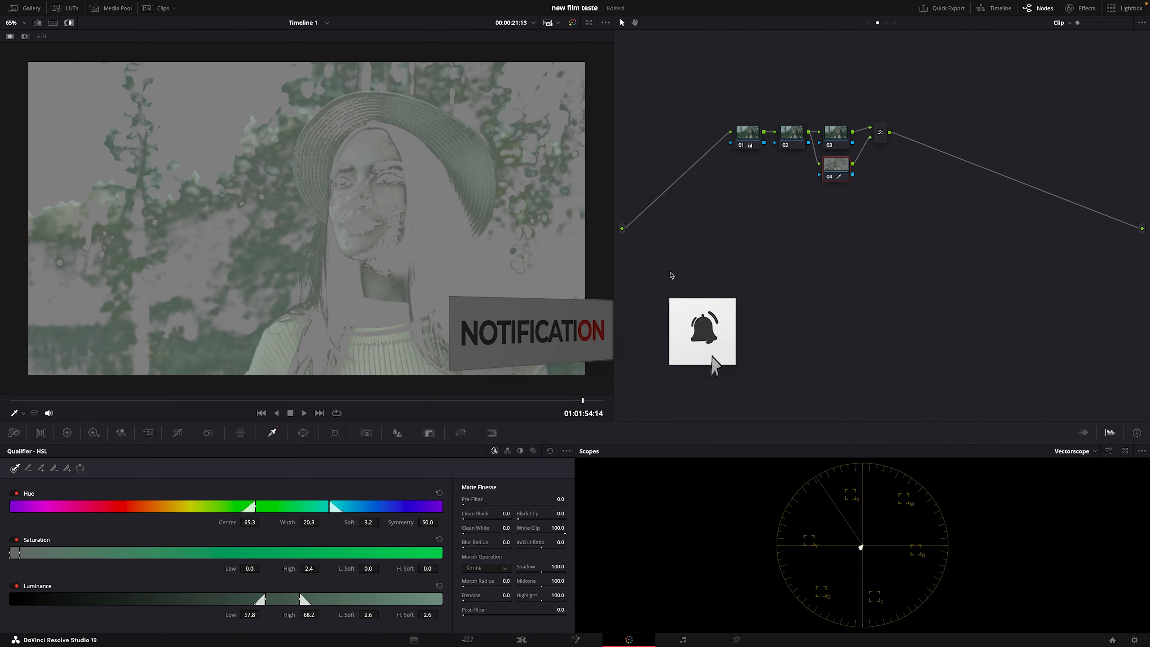
Step: Delete the parallel node and both added serial nodes so that only the clip's first node is left
key(Delete)
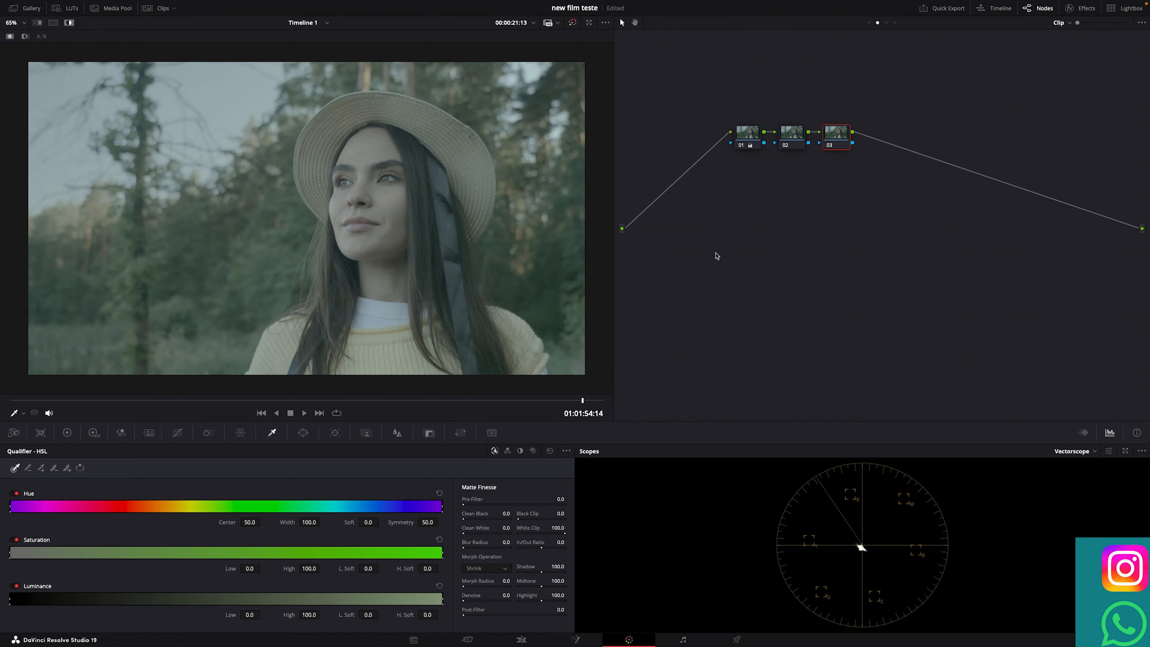
key(Delete)
key(Delete)
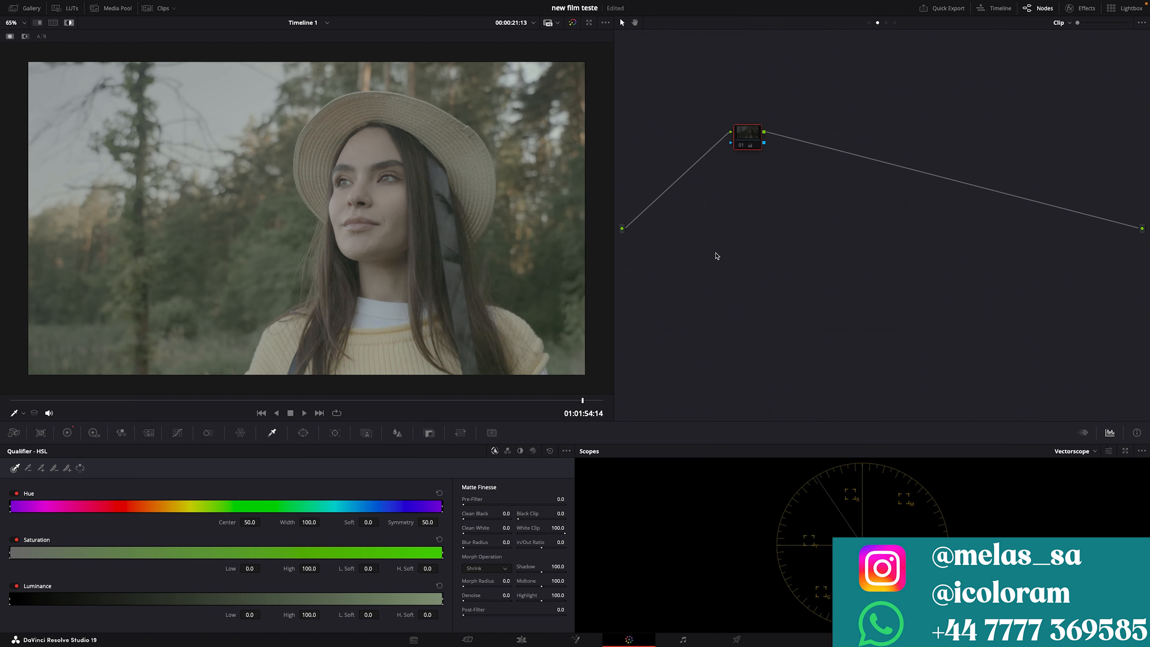
Step: Turn off the highlight and compare the image with all grades bypassed and enabled, checking the group post-clip nodes
key(shift+d)
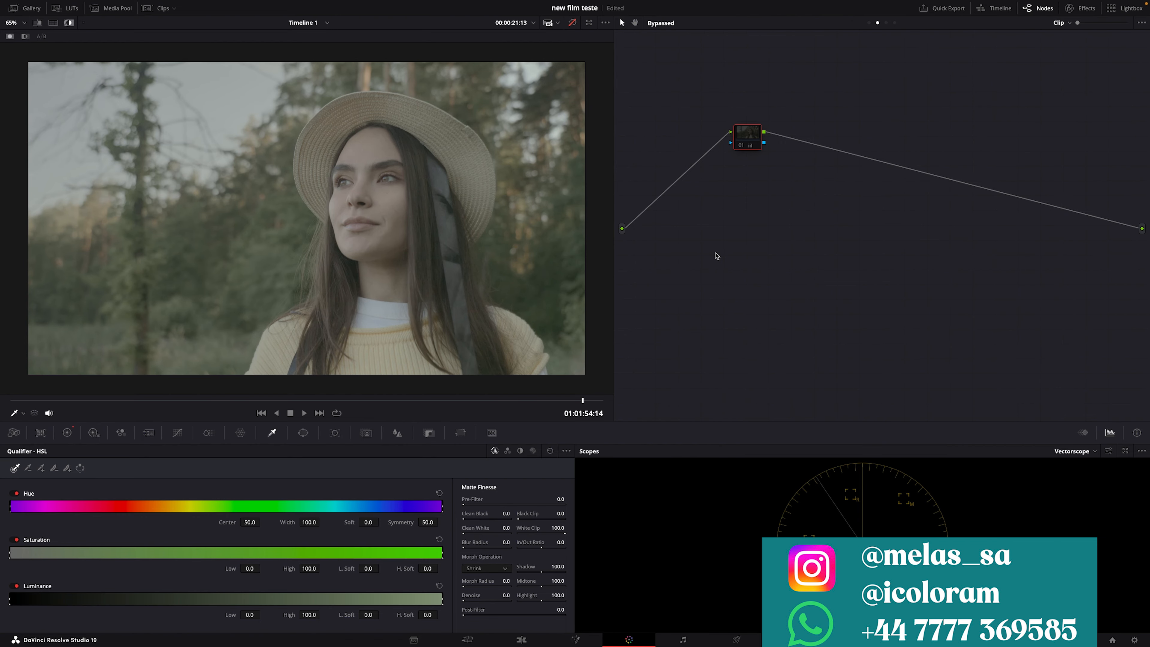
key(shift+h)
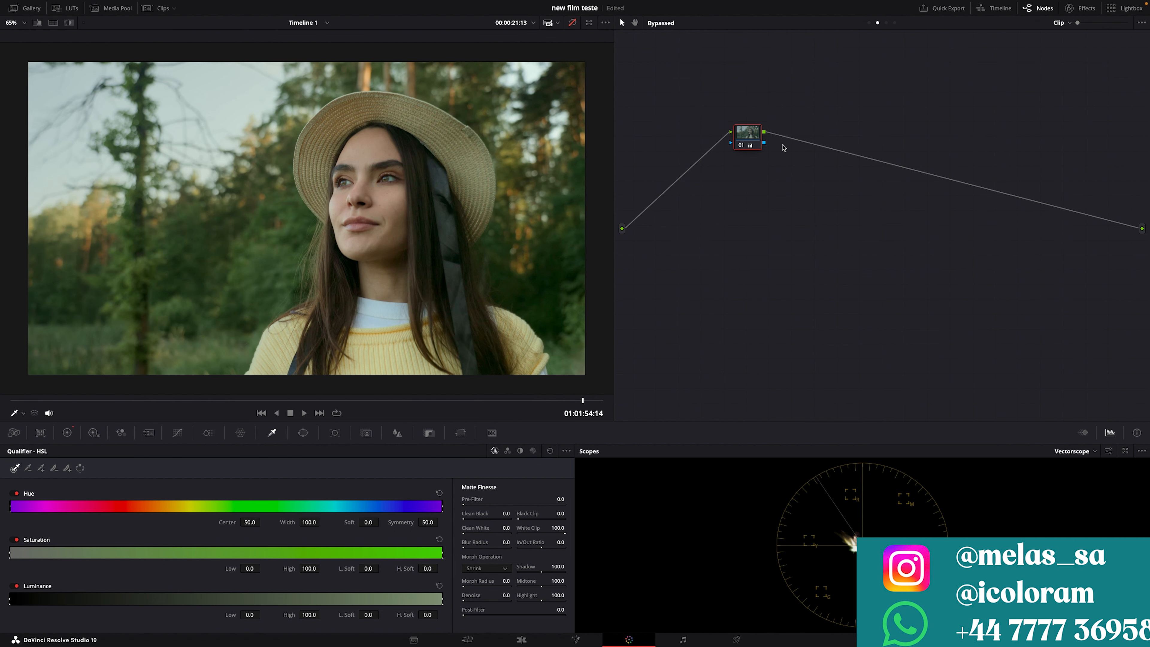
click(886, 22)
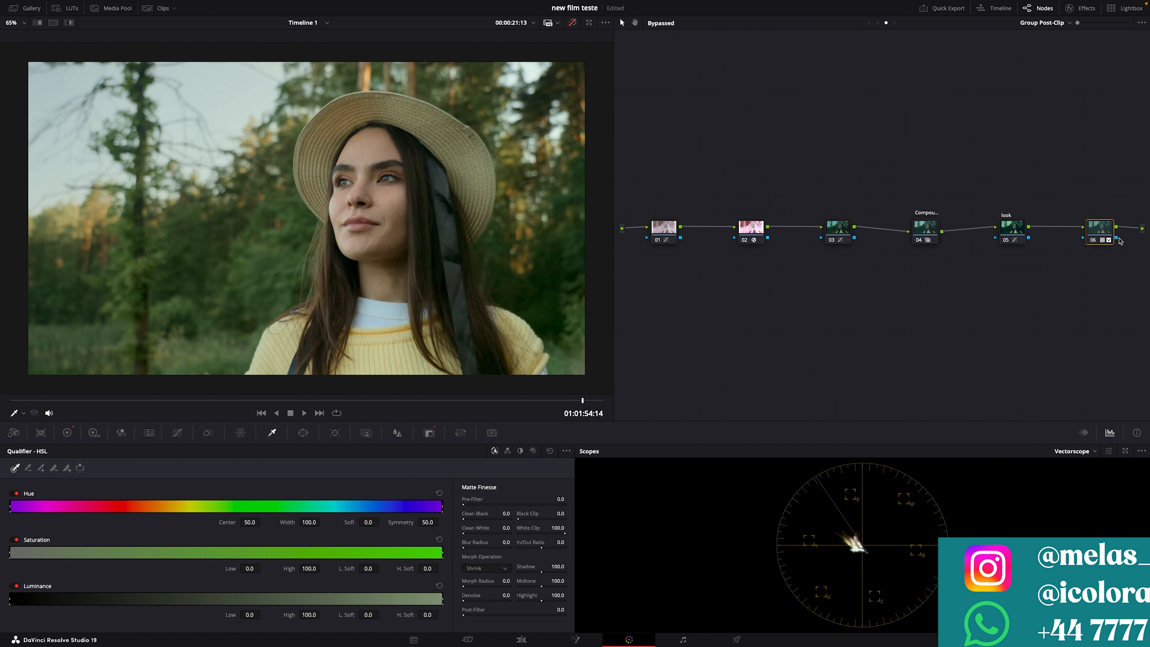
key(shift+d)
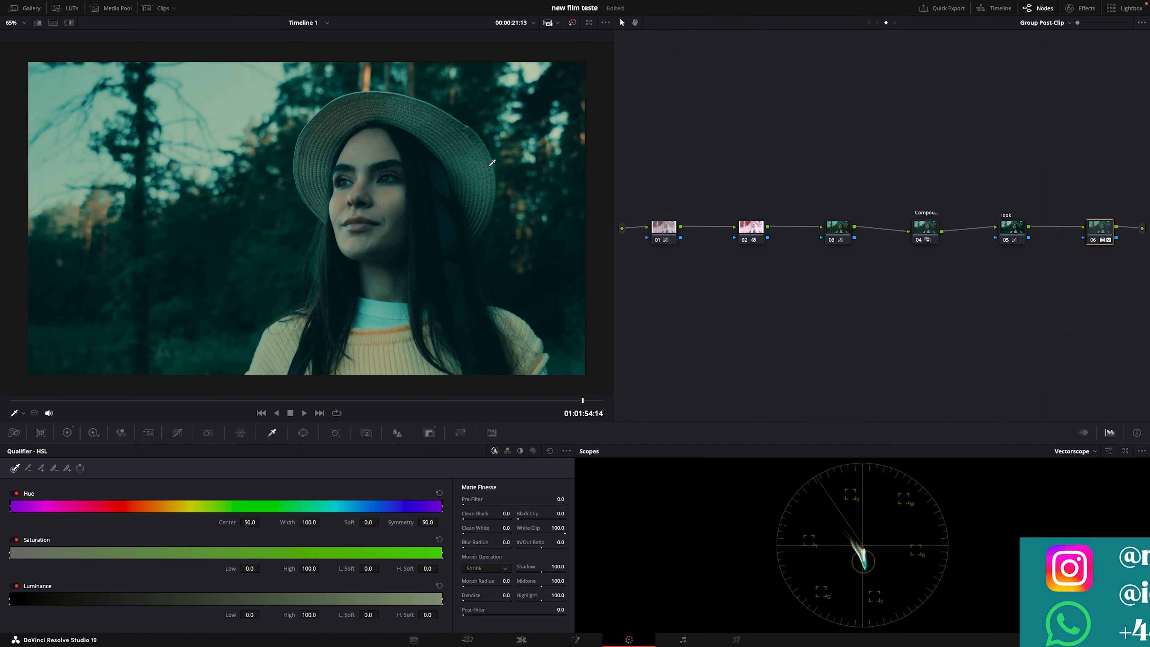
Step: Rebalance the Gain wheel on the clip-level node to red 0.94, green 0.98 and blue 1.39
click(877, 22)
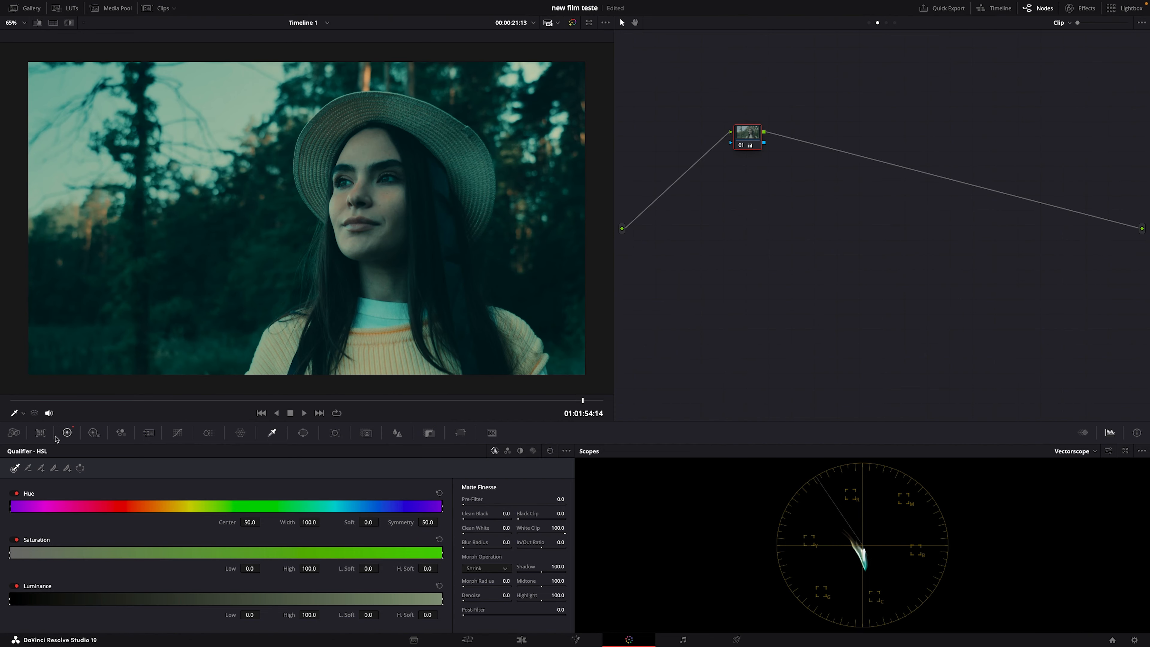
click(67, 433)
drag(361, 539, 362, 536)
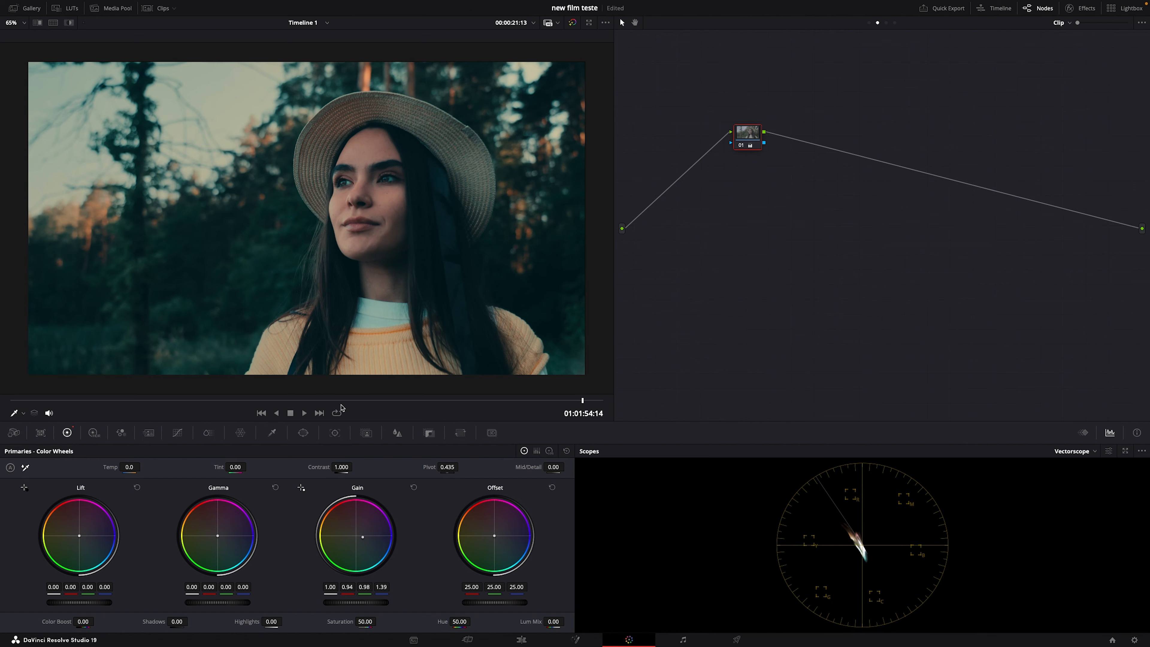
Step: Review the new colour balance on several frames from the beginning, middle and end of the timeline
click(152, 401)
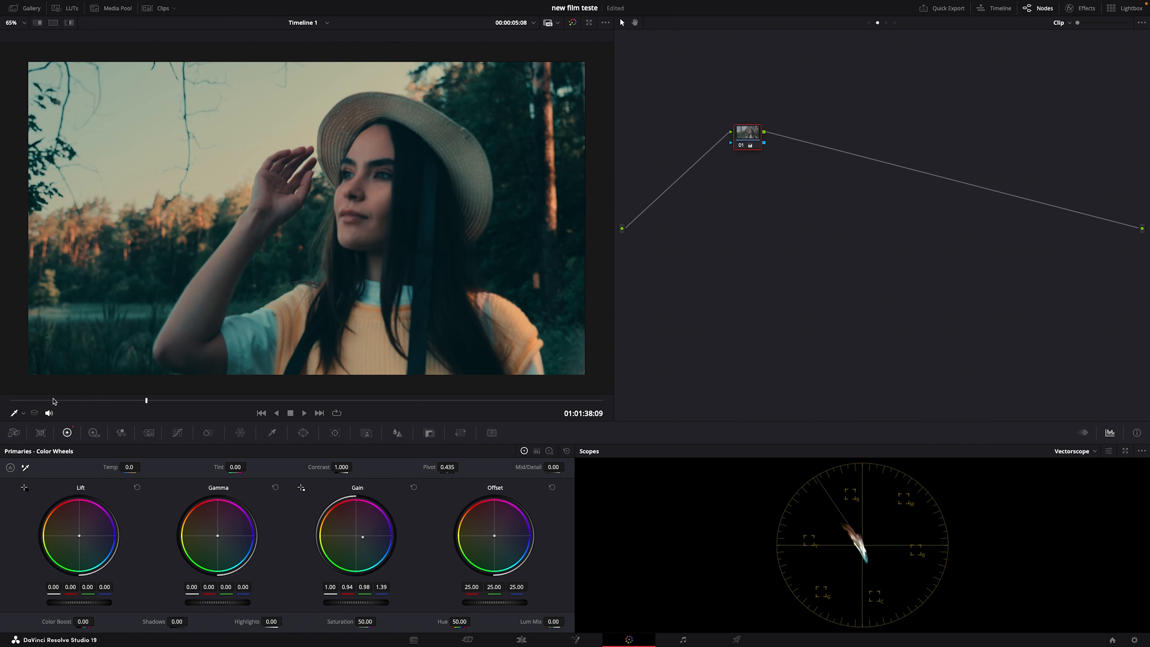
click(53, 401)
drag(26, 400, 64, 400)
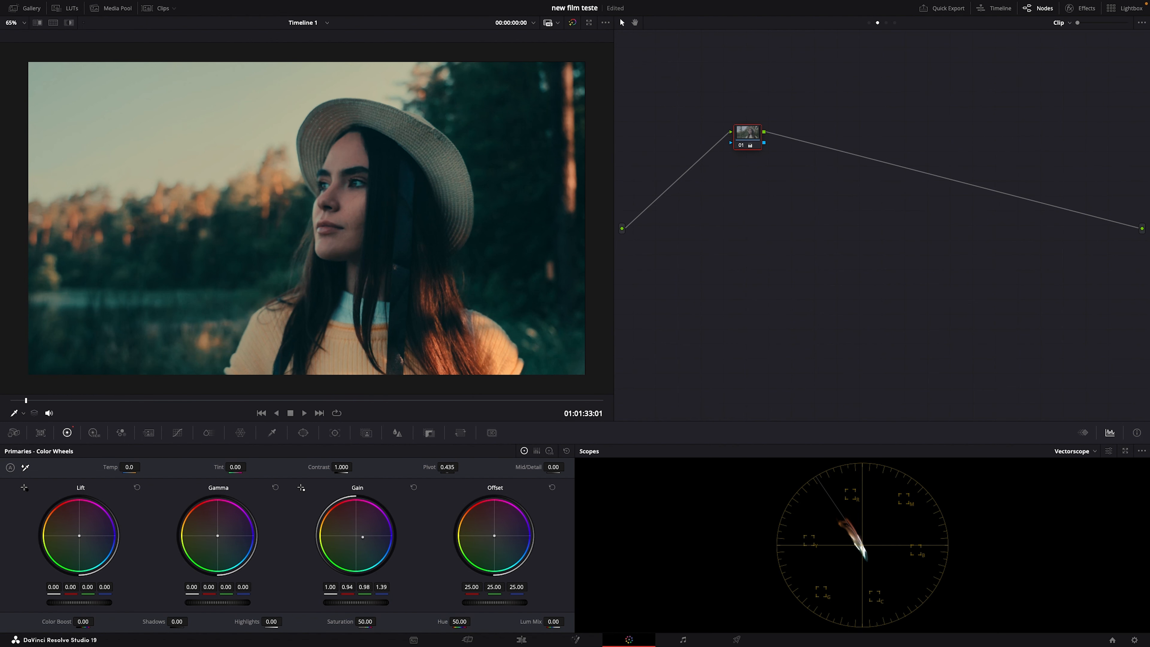
drag(276, 400, 374, 405)
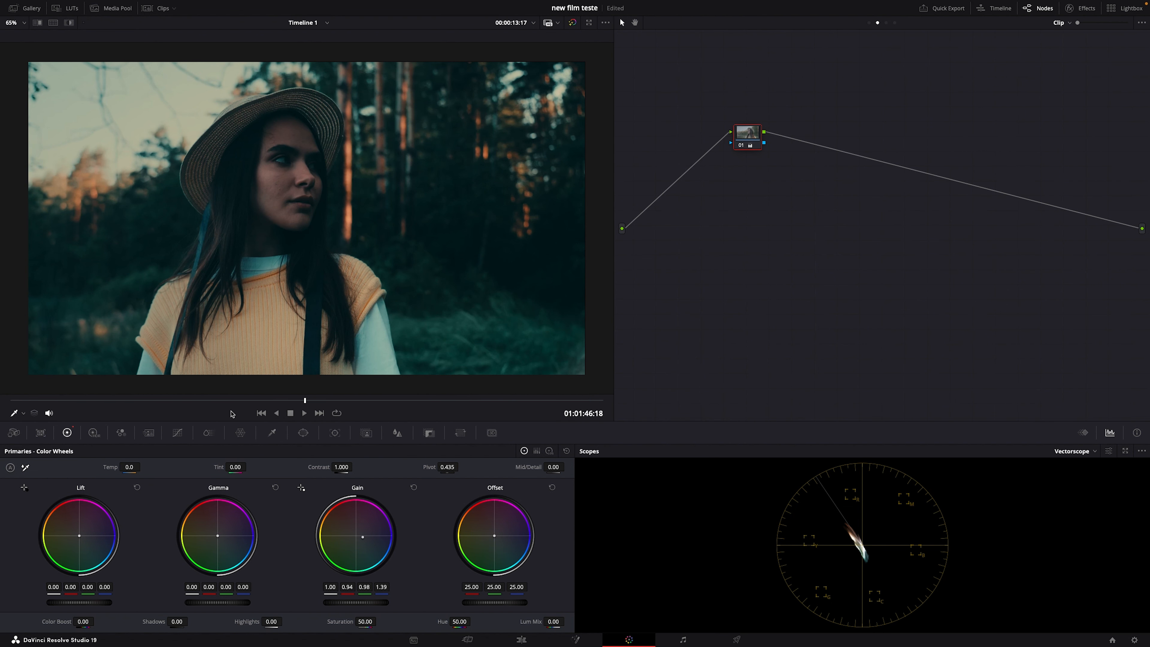
click(231, 410)
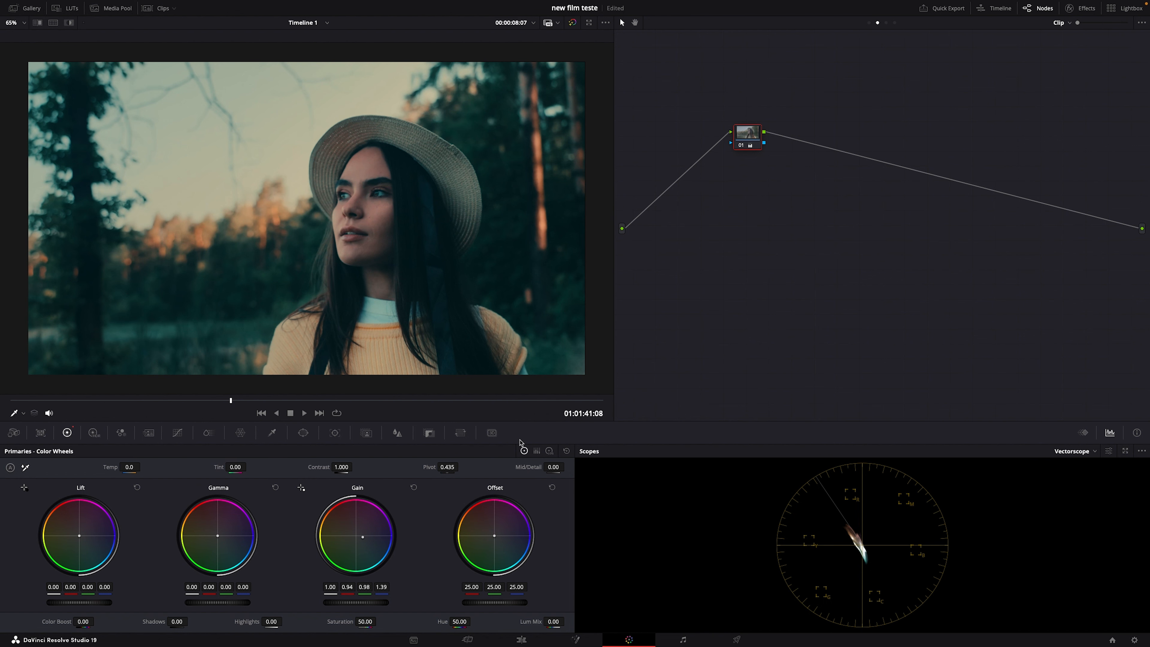
click(533, 401)
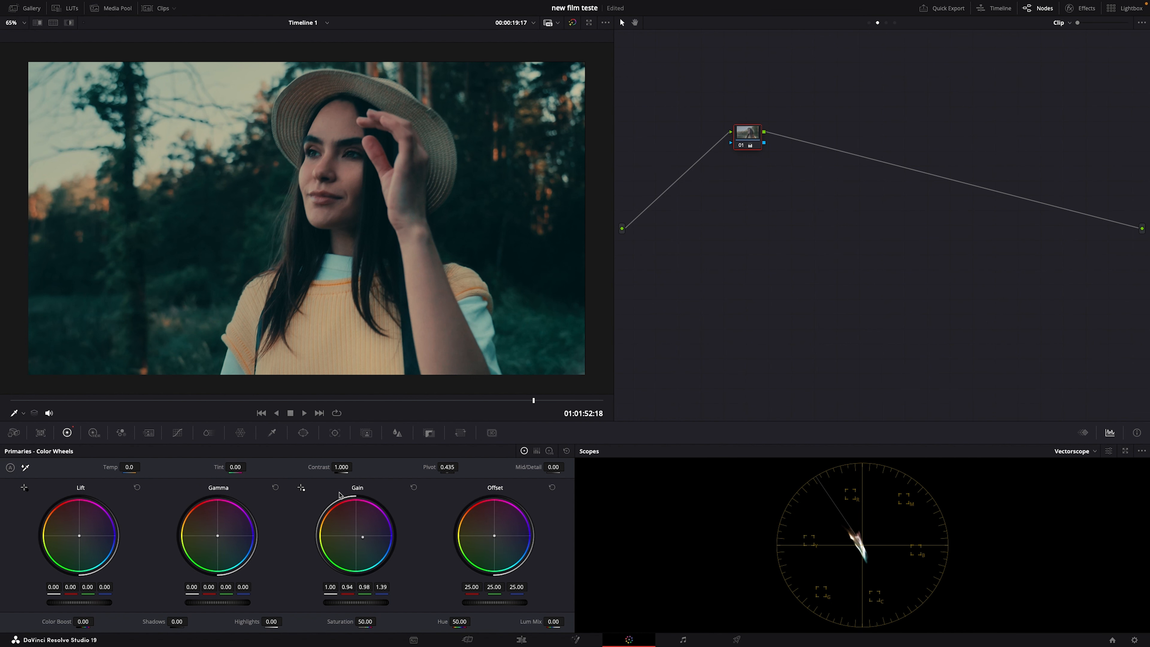
Step: Add three serial nodes after the clip's first node
key(alt+s)
key(alt+s)
key(alt+s)
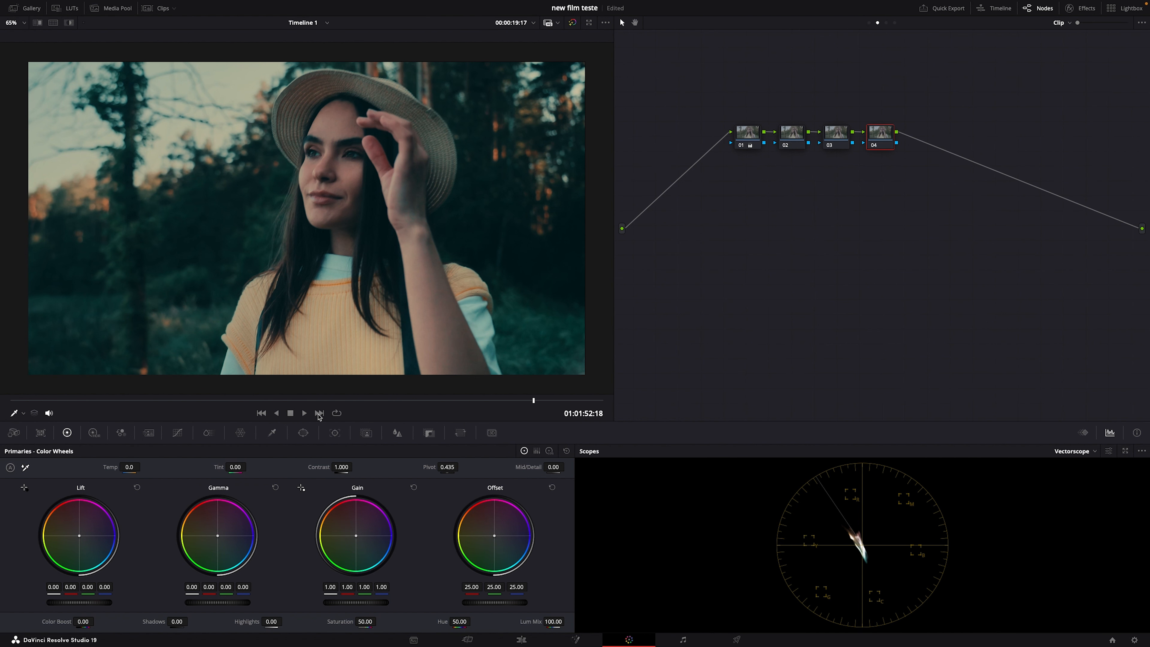
Step: Try a midtone control point on the fourth node's custom curve, check other frames, and reset the node's grade
click(341, 401)
click(176, 432)
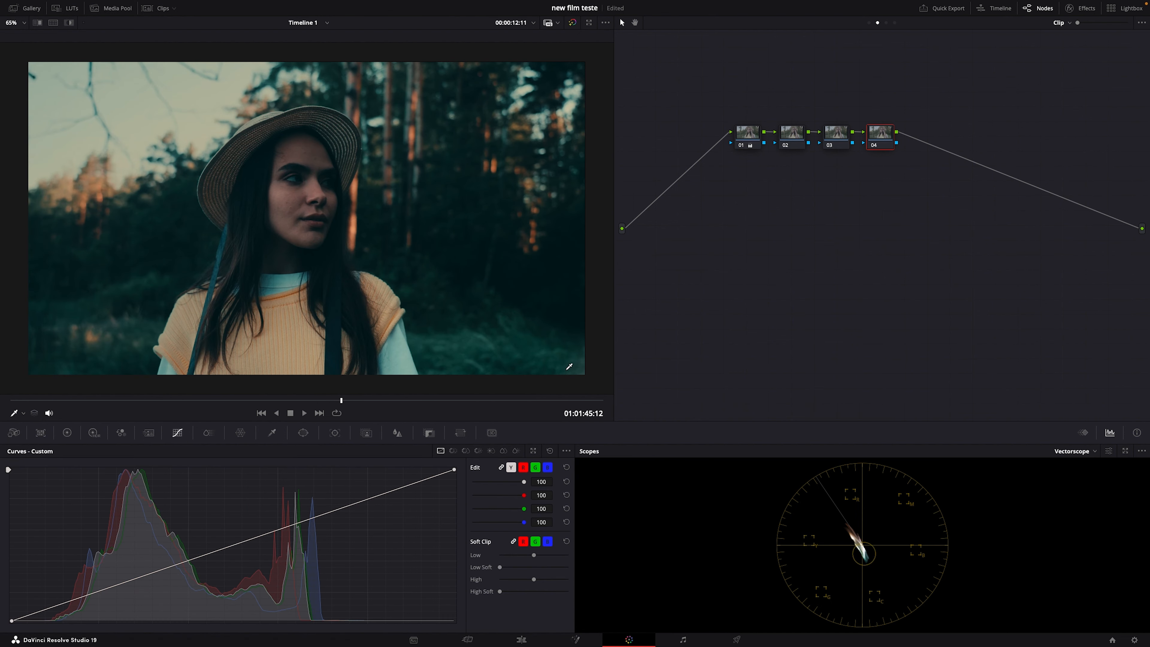
click(569, 366)
click(201, 400)
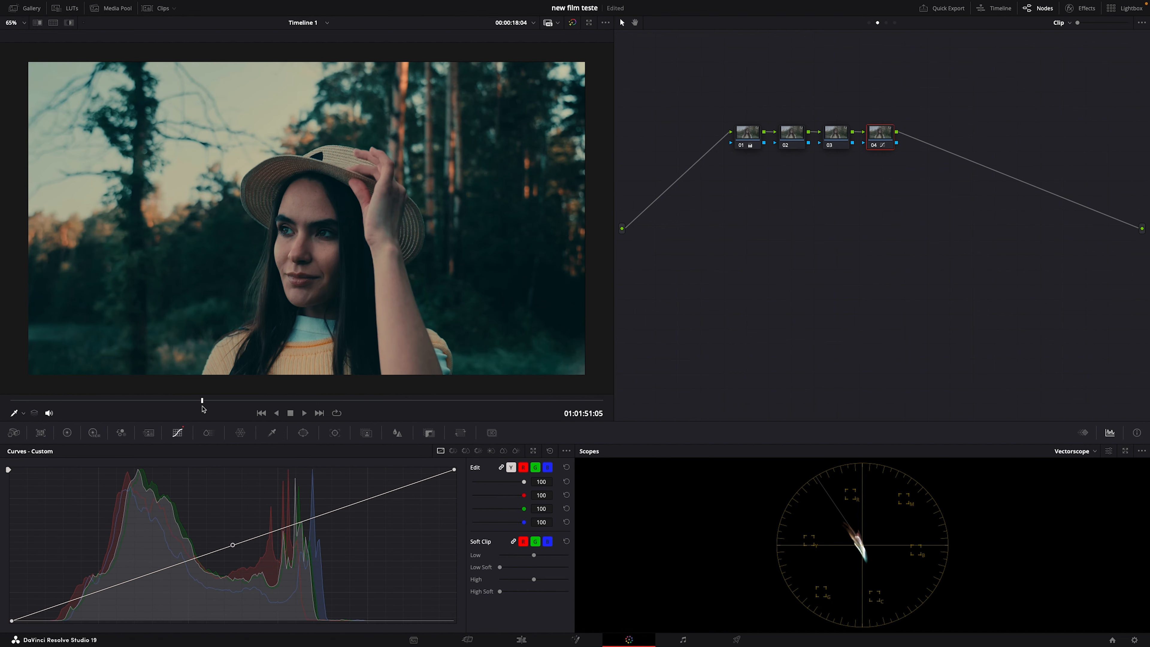
drag(202, 402, 514, 402)
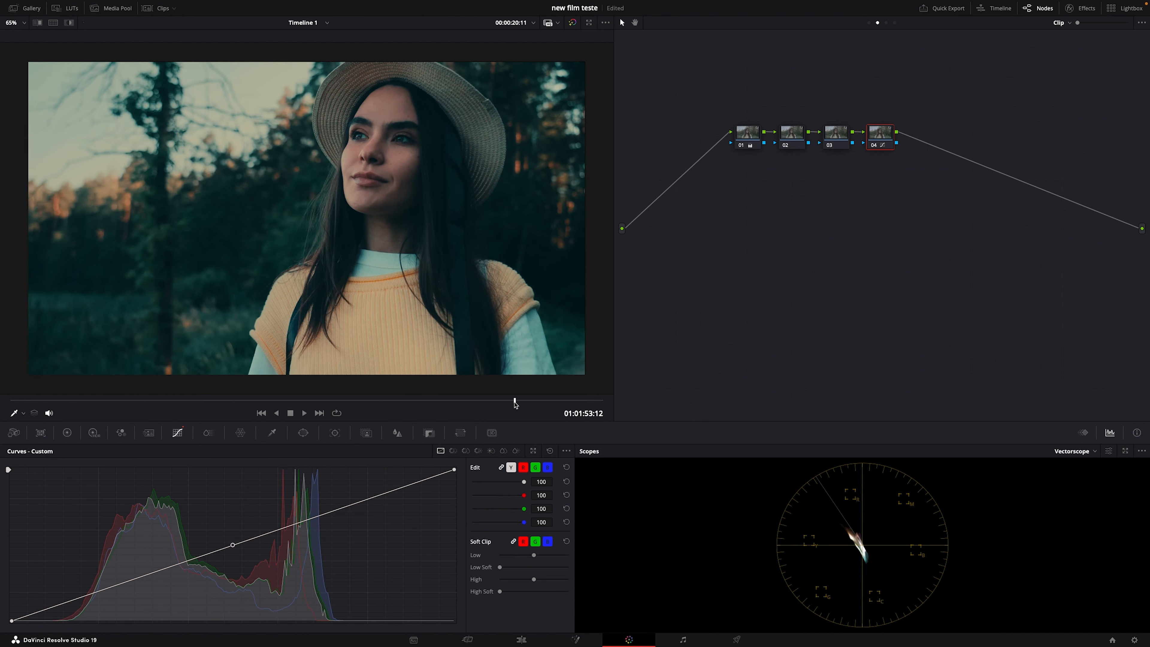
right_click(877, 141)
click(893, 146)
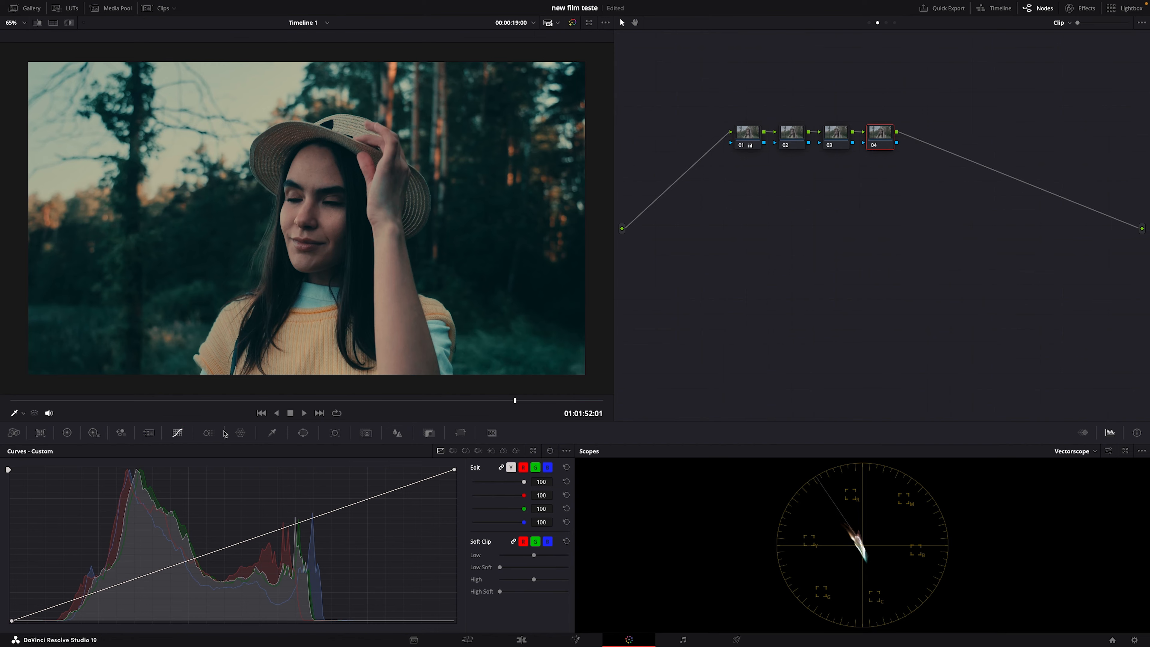
Step: Lower the red hues on the fourth node's Hue Vs Sat curve, adding control points in the pink and orange ranges
click(465, 451)
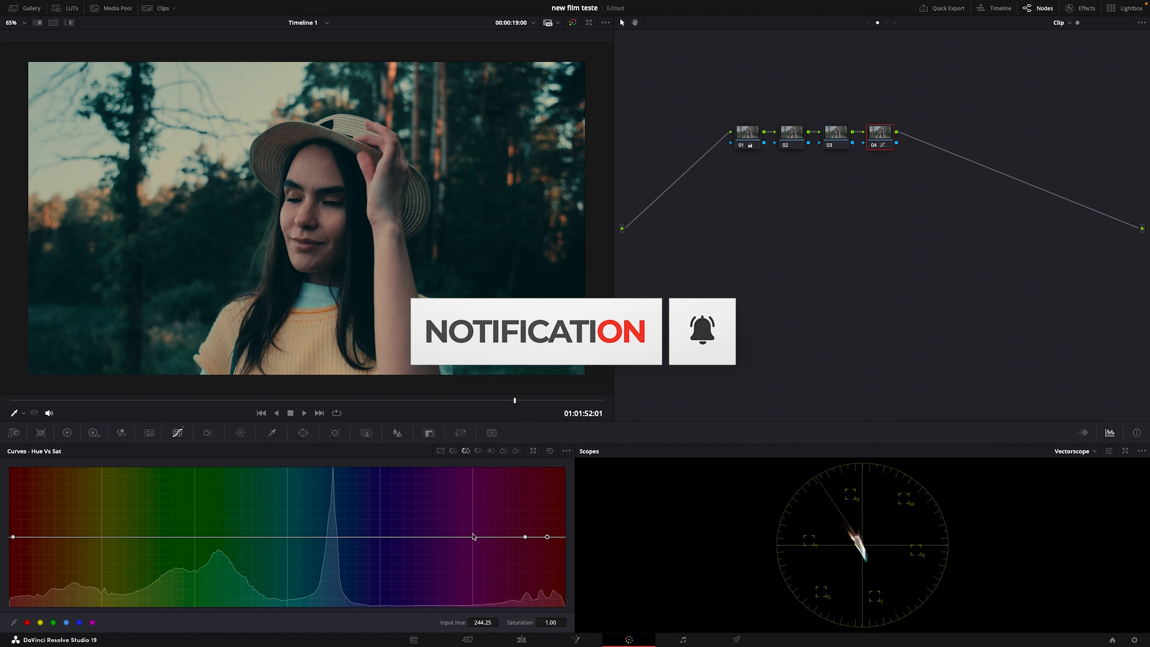
mouse_move(546, 537)
mouse_down()
mouse_move(540, 490)
mouse_move(548, 560)
mouse_move(559, 555)
mouse_up()
click(502, 537)
click(74, 538)
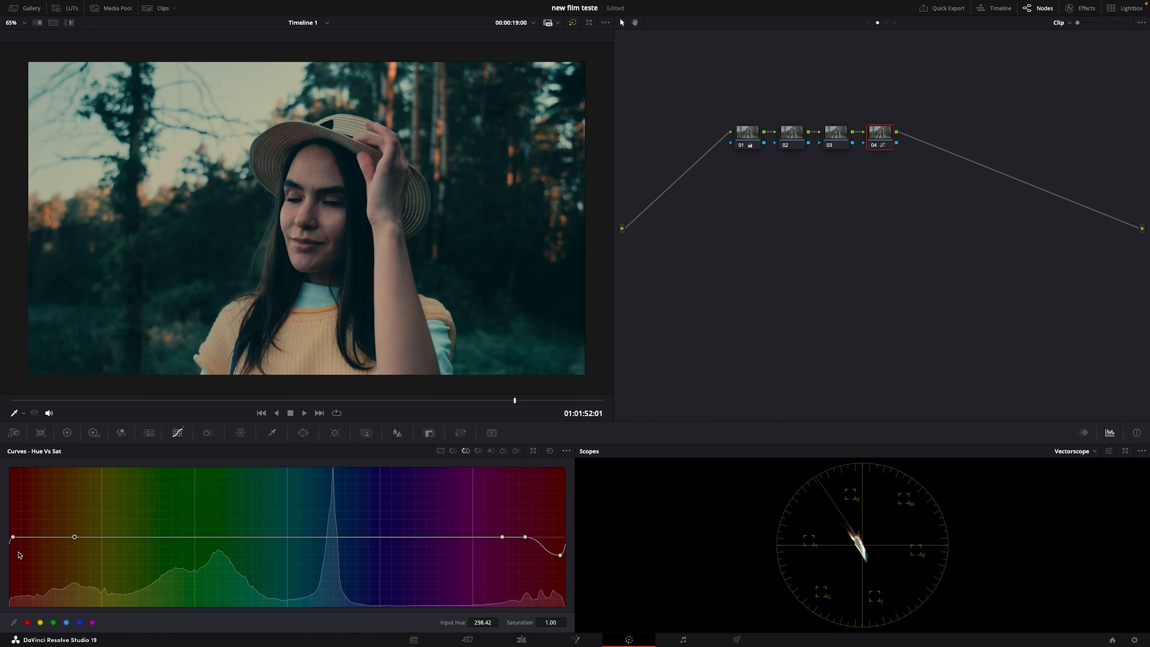
Step: Raise the pink-red and orange points of the Hue Vs Sat curve and remove the lowered red point between them
drag(15, 549, 57, 556)
drag(525, 537, 511, 512)
right_click(560, 556)
drag(58, 553, 64, 511)
Step: Sample the forehead skin for the fourth node's Hue Vs Lum curve, lower the red range's luminance gain to 0.73, and compare the node off and on
click(478, 450)
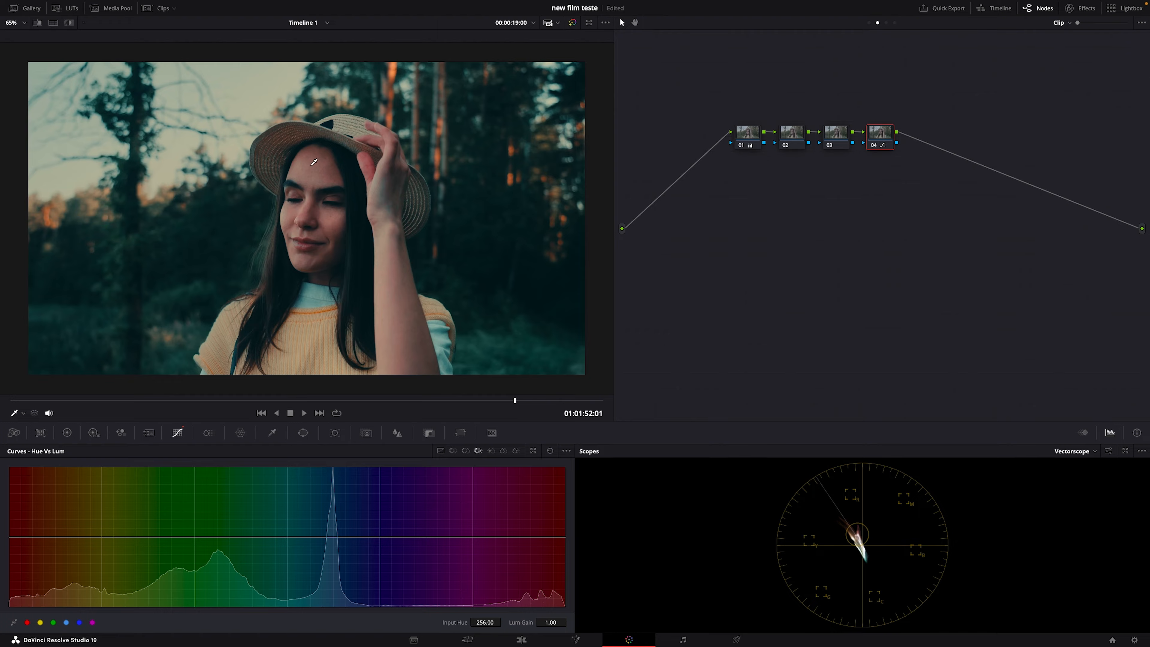
click(337, 167)
click(519, 537)
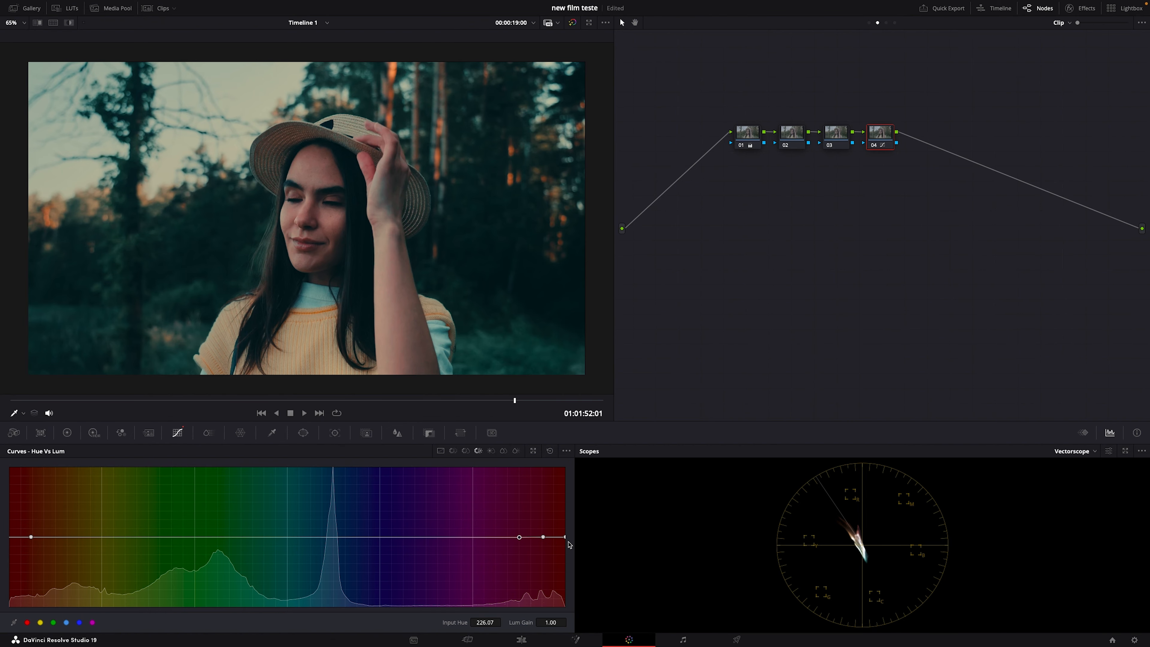
key(shift+z)
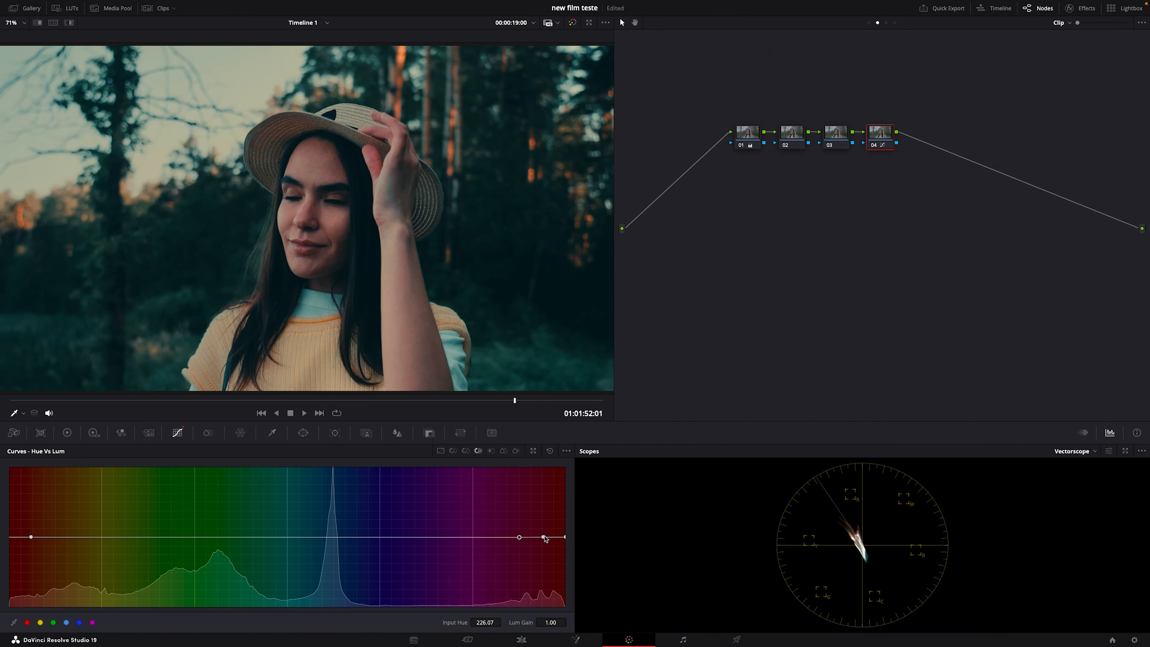
key(ctrl+z)
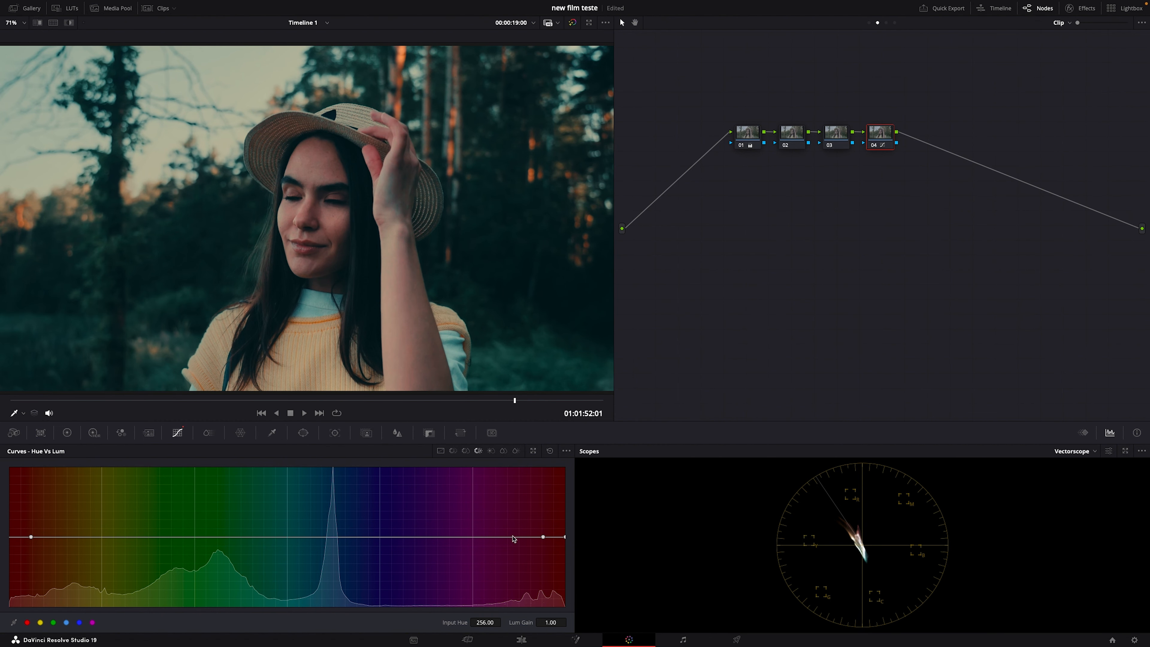
drag(545, 537, 576, 555)
key(ctrl+d)
key(ctrl+d)
key(ctrl+d)
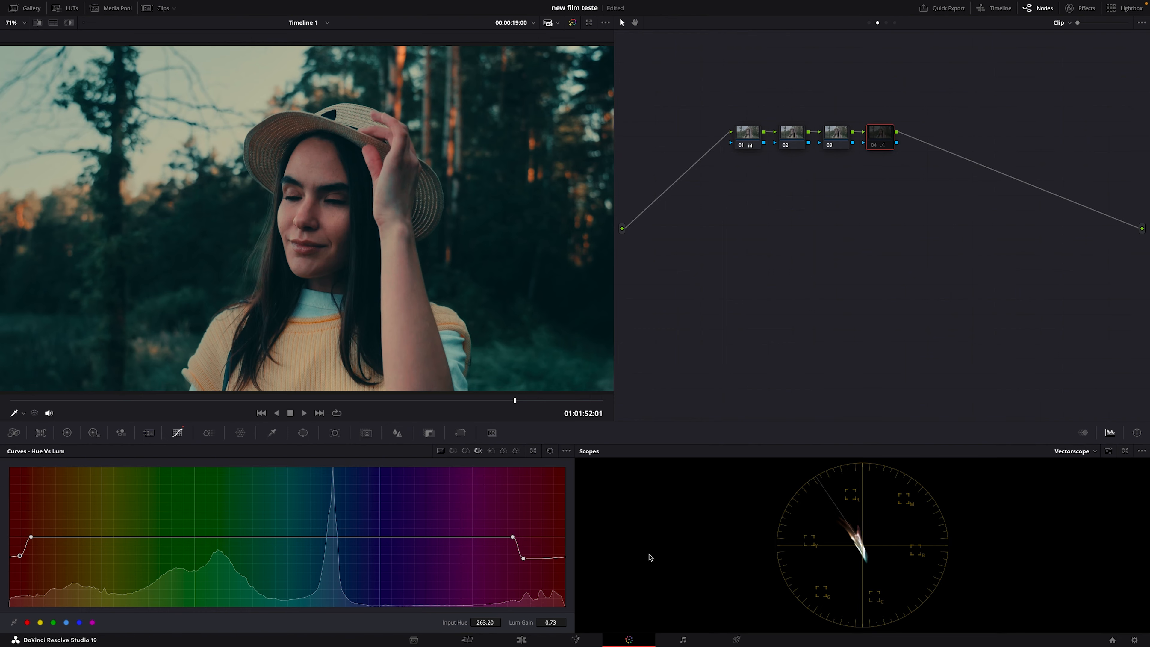
key(ctrl+d)
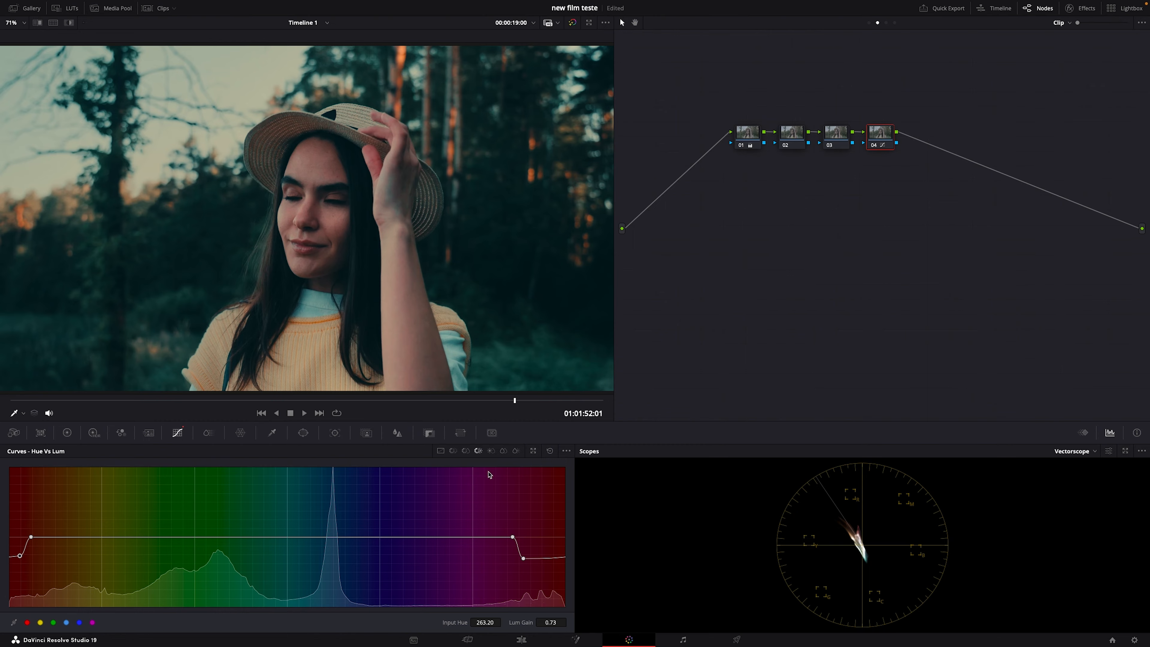
Step: Reduce the fourth node's Hue Vs Sat points to a saturation of 1.23 for orange and 1.11 for pink-red, and check the image full screen
click(467, 450)
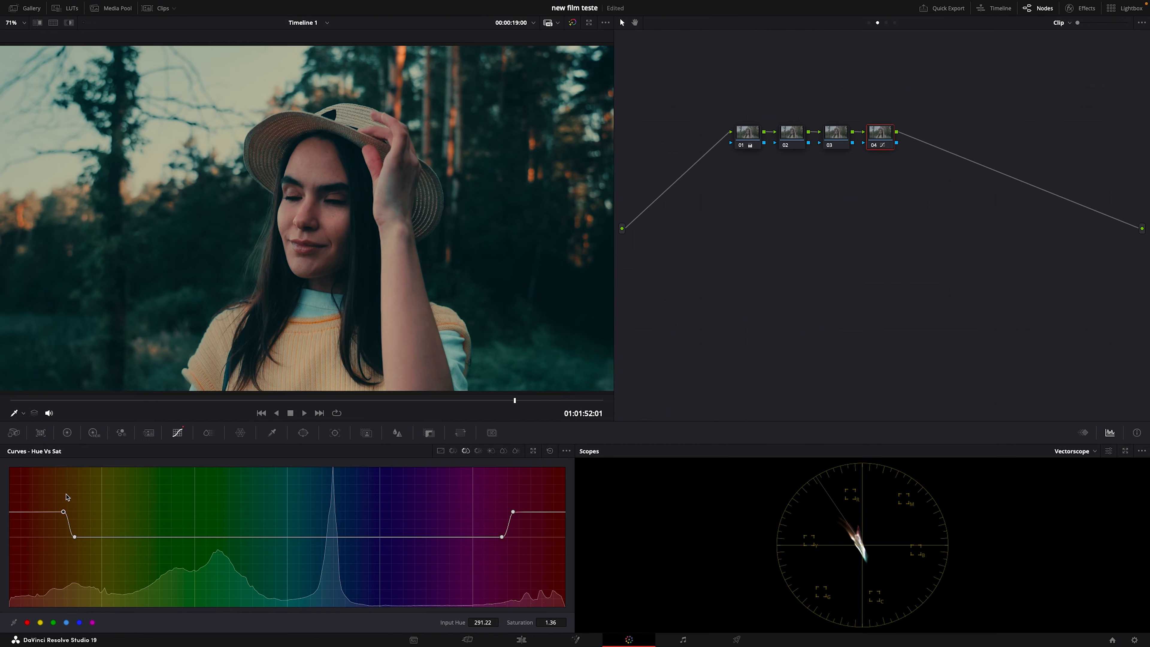
drag(66, 511, 66, 520)
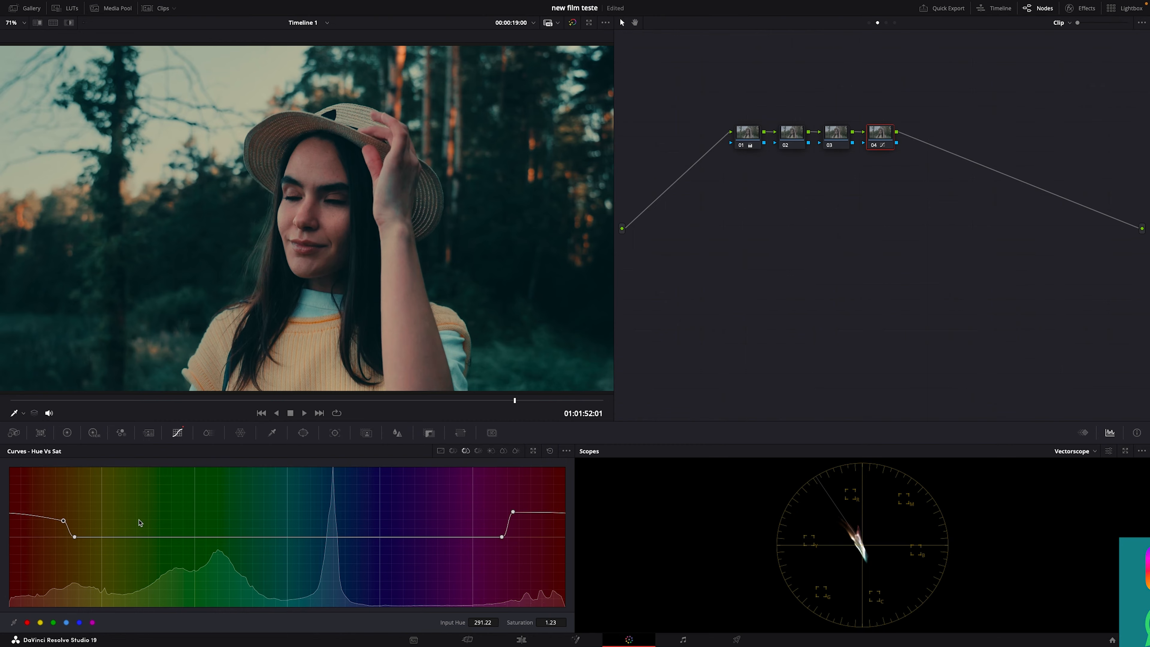
drag(513, 512, 513, 533)
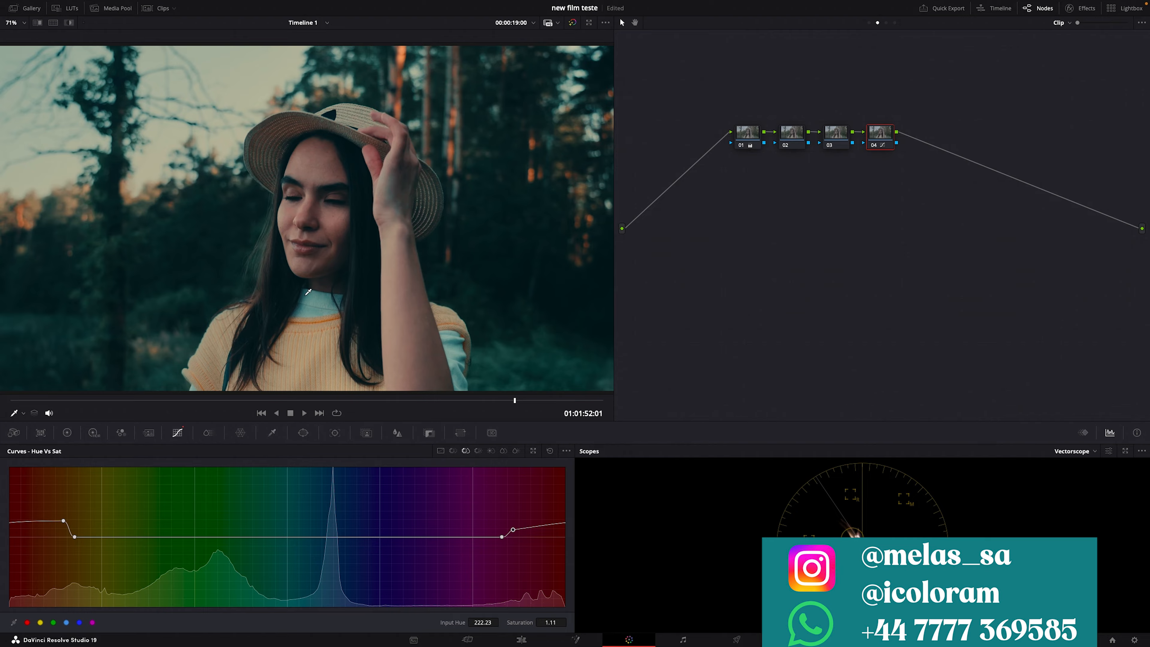
right_click(297, 164)
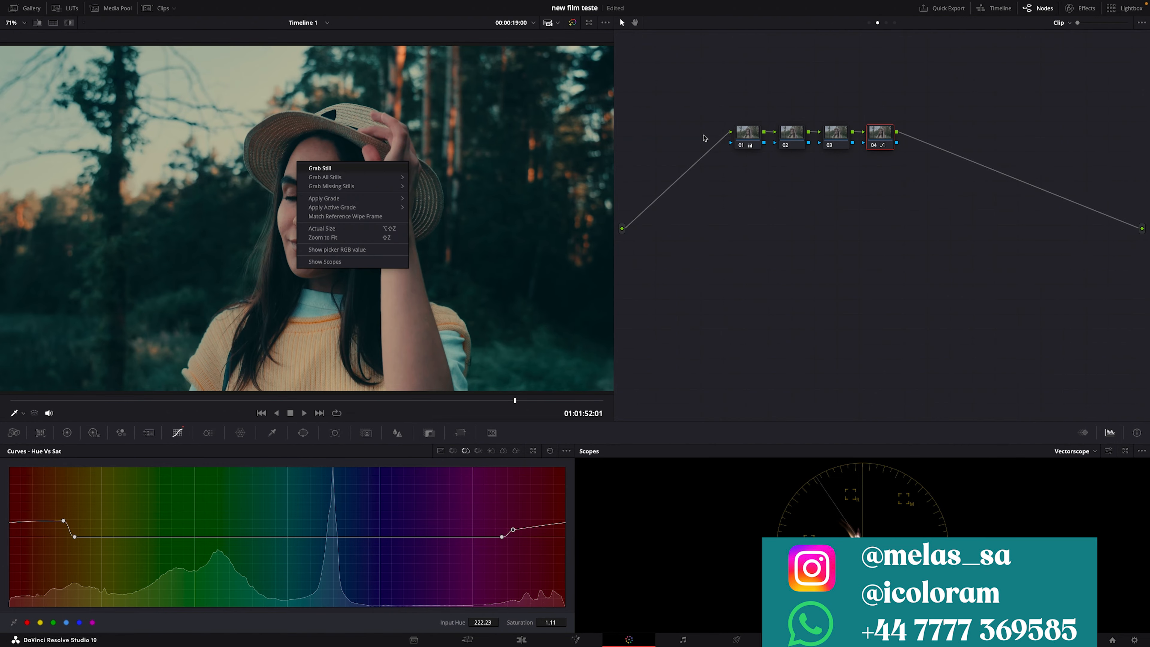
click(726, 144)
Step: Warm the first node's Gain to about red 1.08, green 0.98 and blue 0.92, checking the frame full screen
click(746, 133)
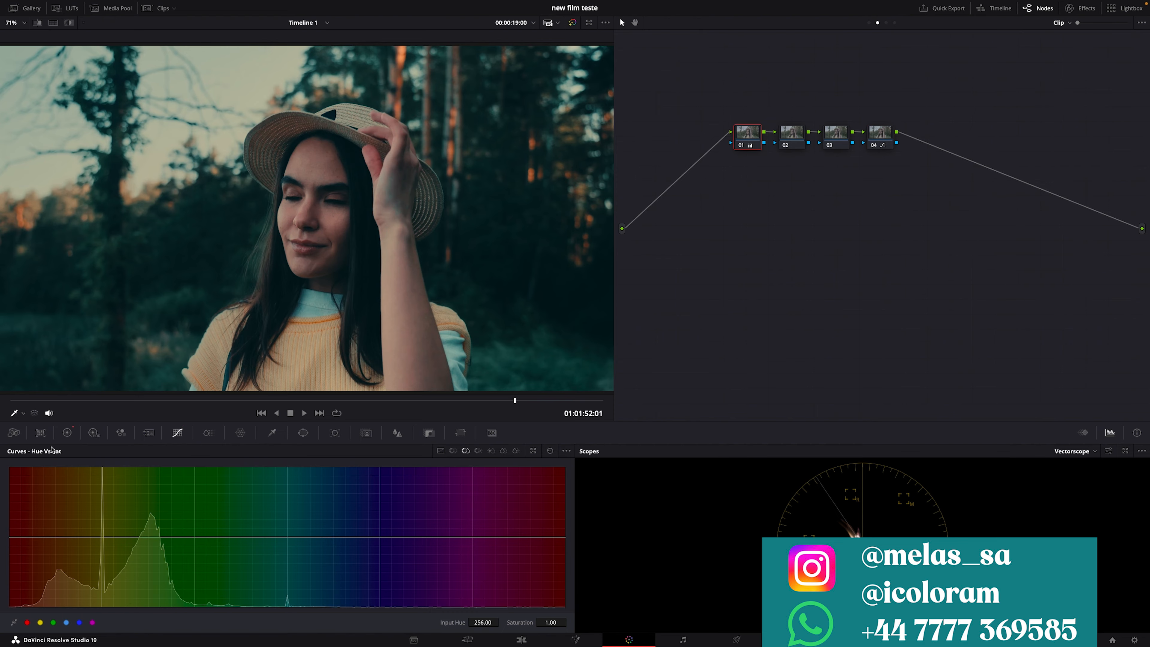
click(67, 432)
drag(362, 535, 360, 534)
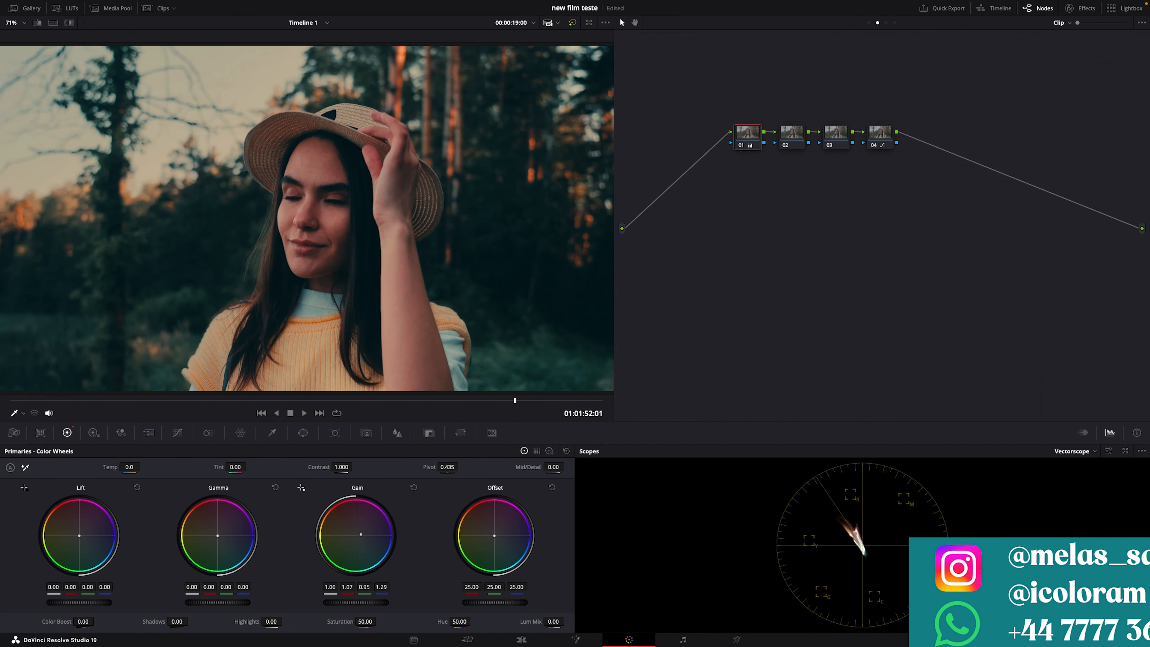
right_click(331, 337)
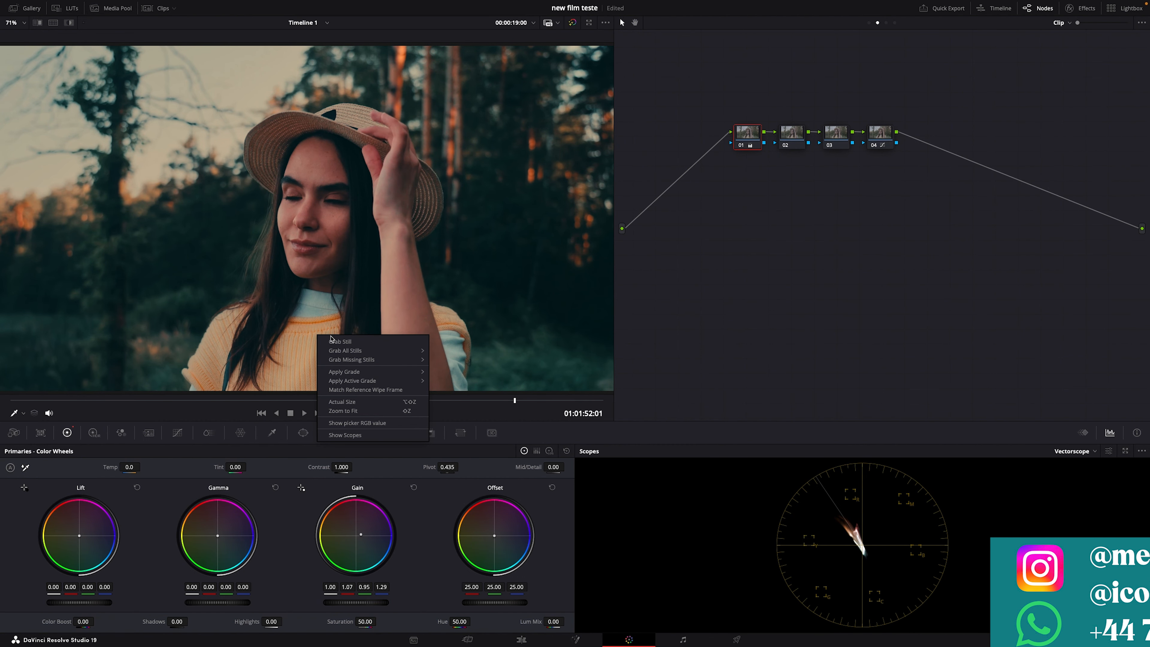
click(373, 546)
drag(359, 535, 354, 534)
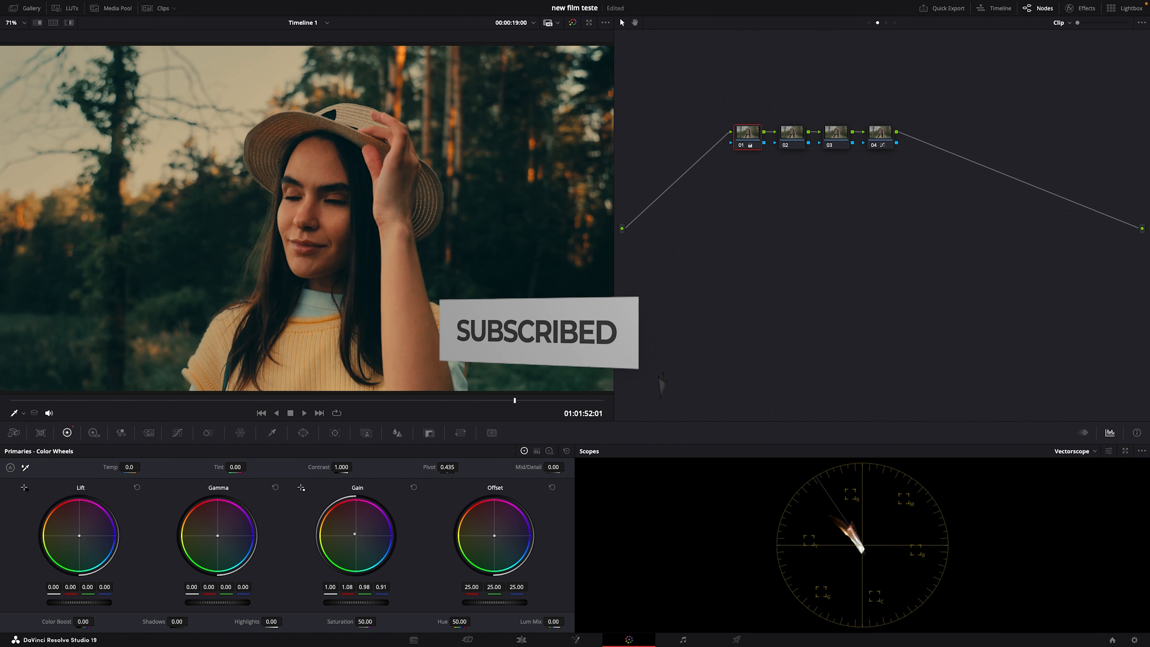
right_click(378, 318)
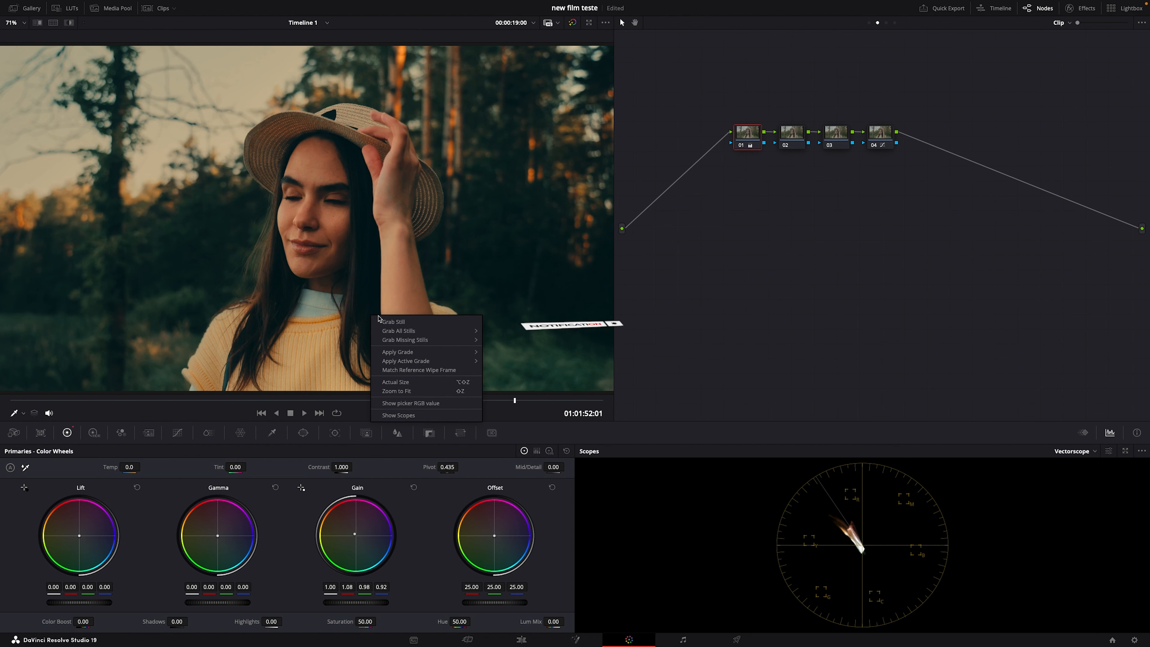
click(385, 322)
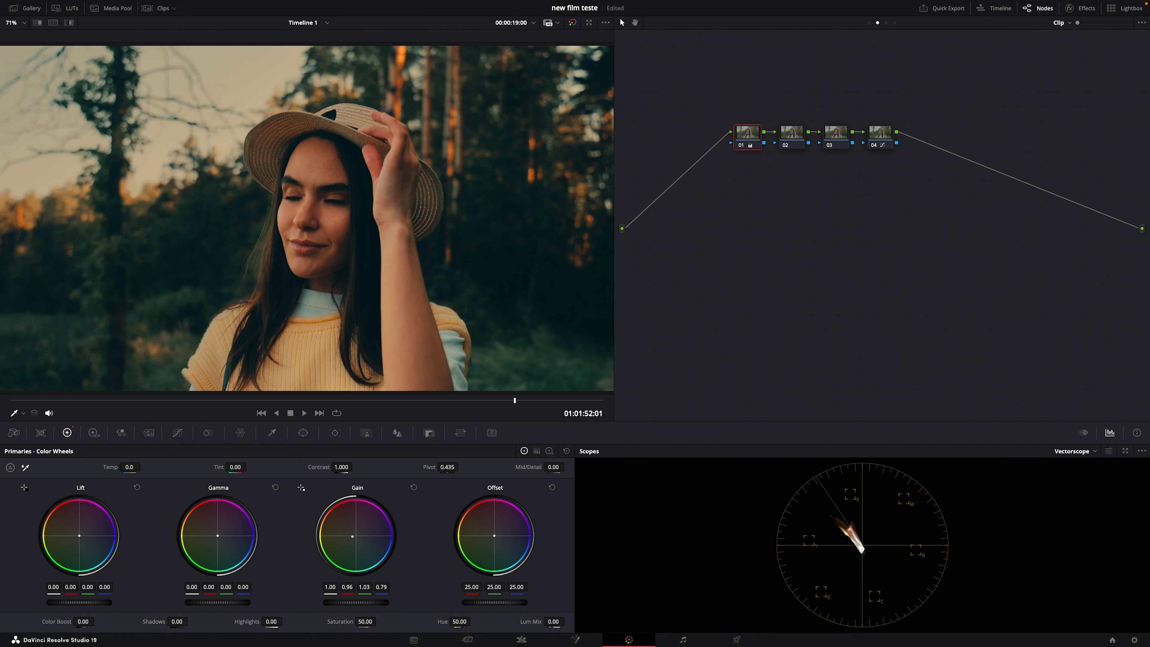
Step: Compare the fourth node off and on, move to the frame at 01:01:55:03, and rebalance the first node's Gain to red 1.12, green 0.98, blue 0.85
drag(352, 536, 353, 538)
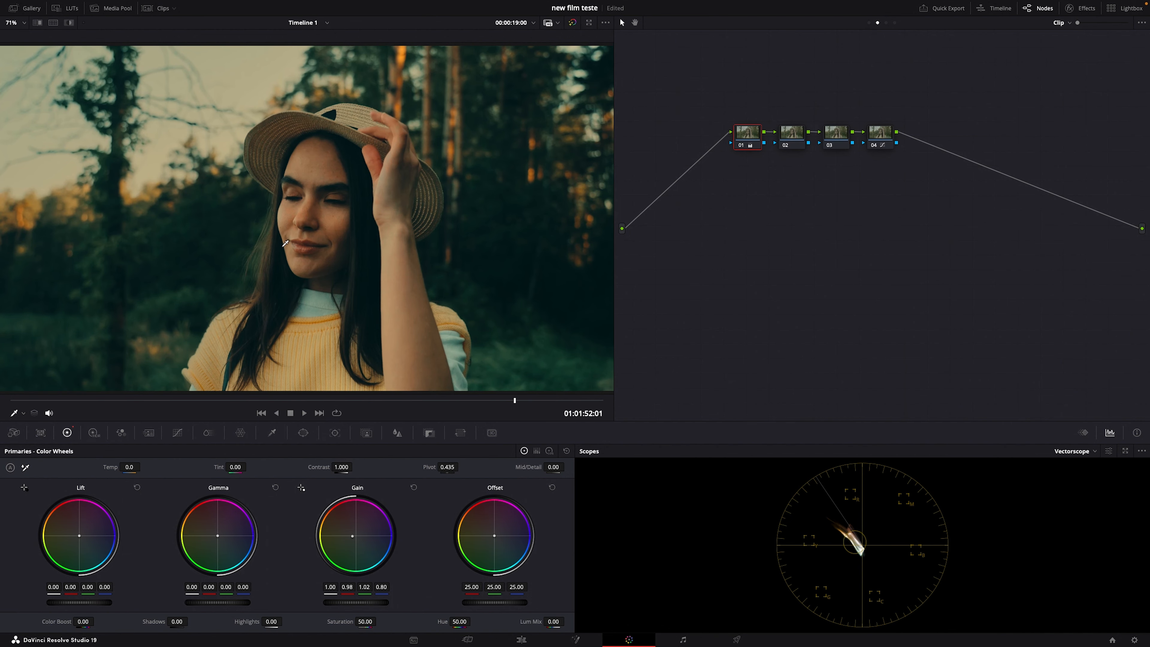
right_click(292, 212)
mouse_move(305, 226)
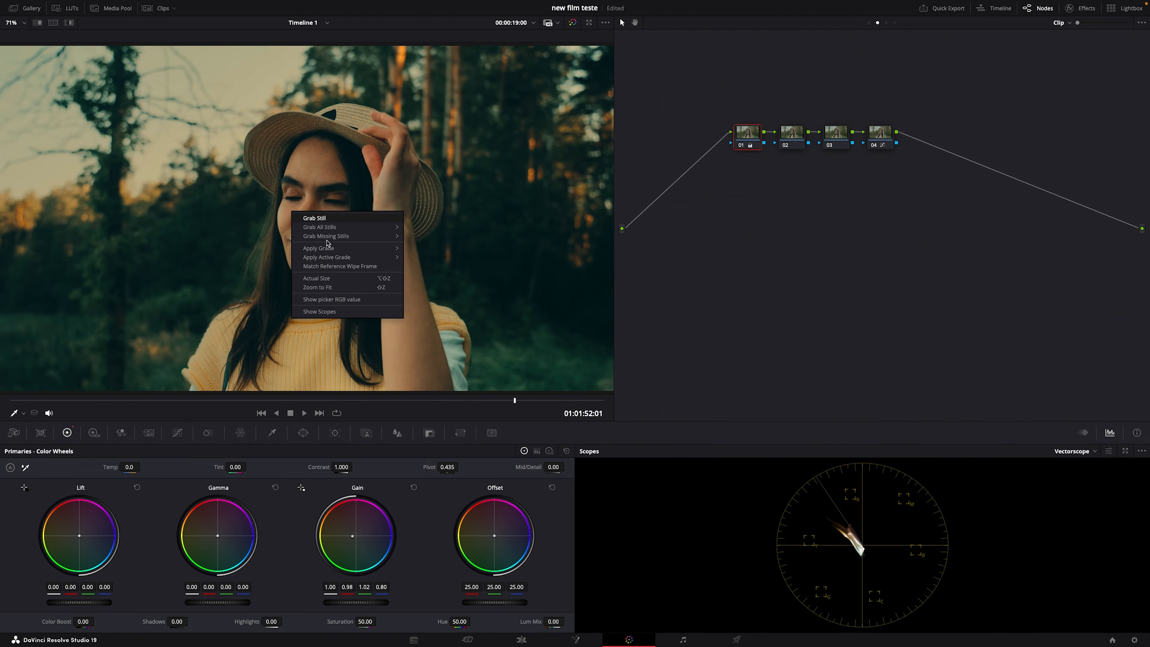
key(Escape)
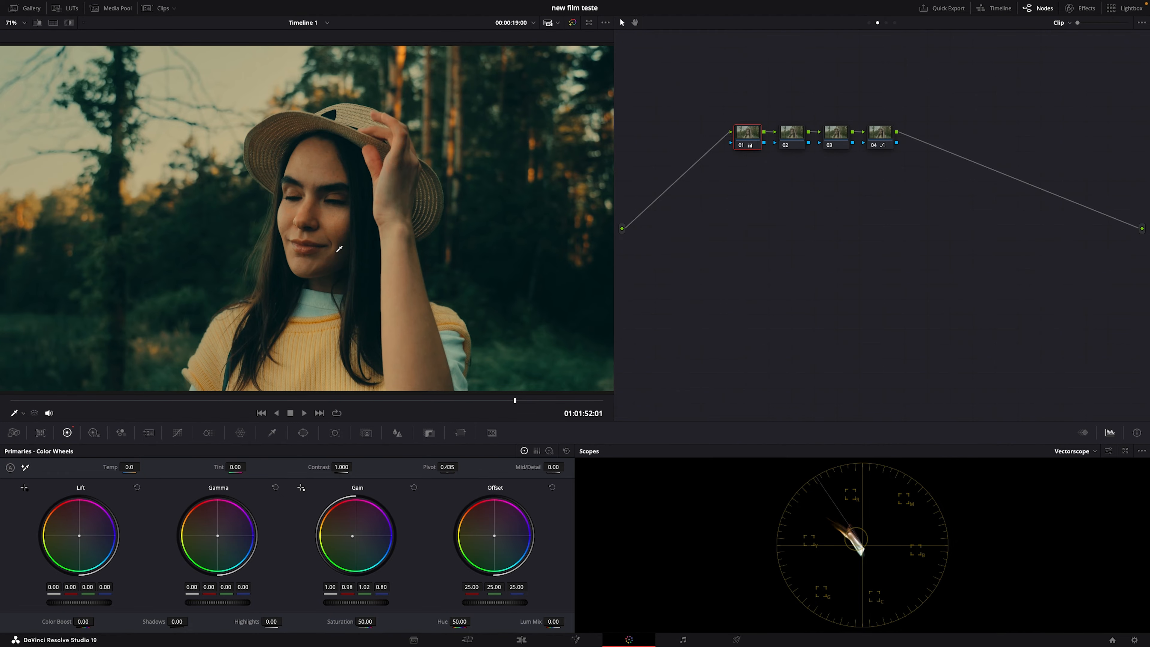
click(873, 147)
click(873, 146)
drag(353, 398, 597, 392)
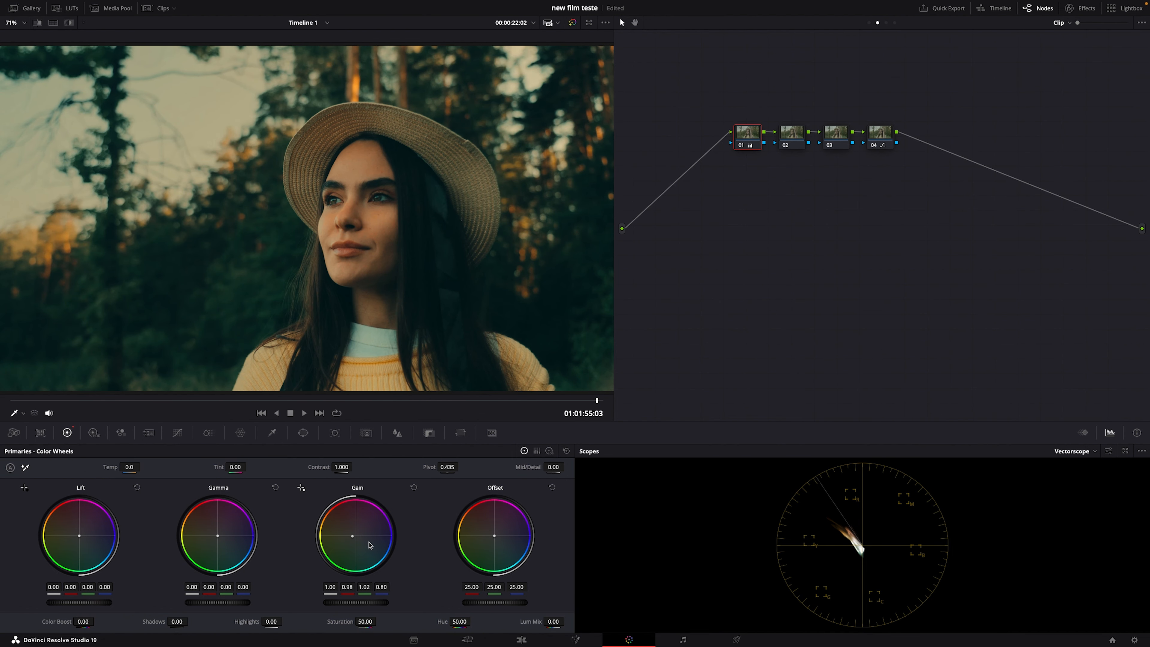
drag(353, 535, 353, 532)
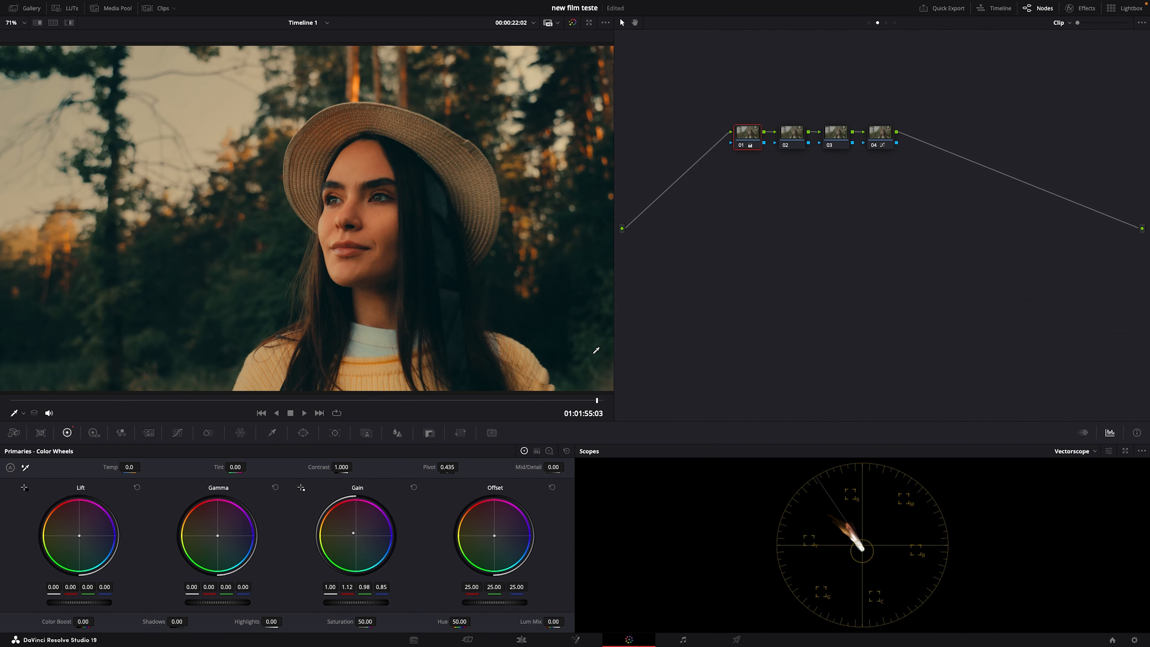
Step: Add a circular window on the second node and fit it as a narrow oval over the woman's face with a softness of 18
click(791, 132)
click(303, 432)
click(20, 514)
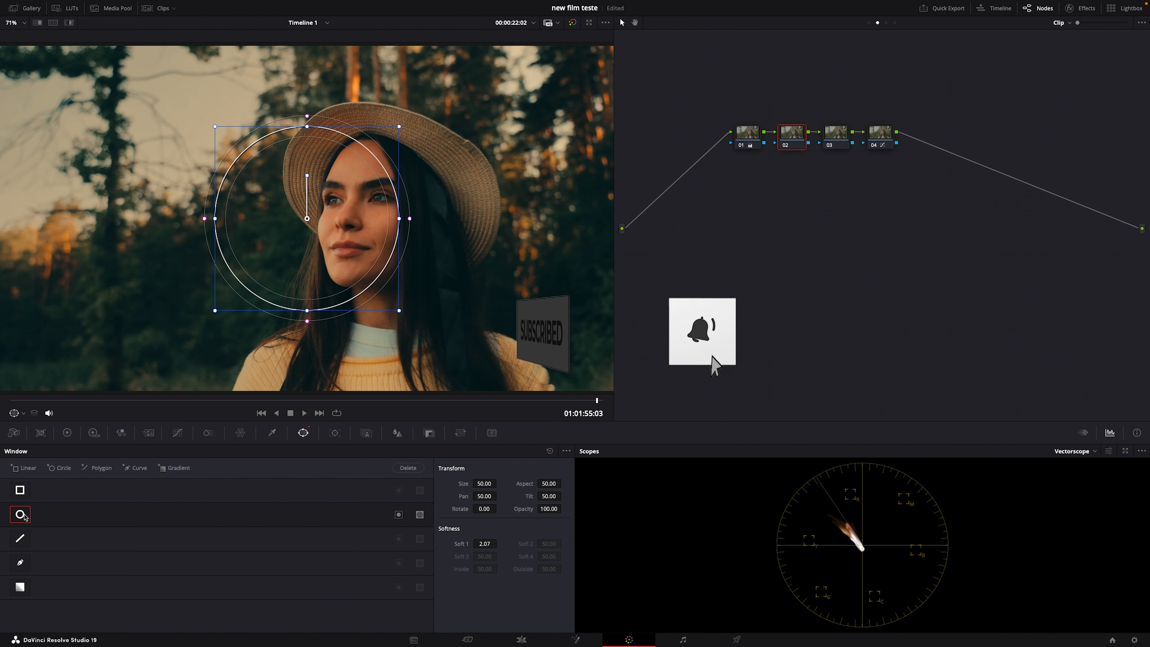
drag(223, 229, 347, 221)
drag(421, 214, 529, 228)
drag(415, 305, 404, 294)
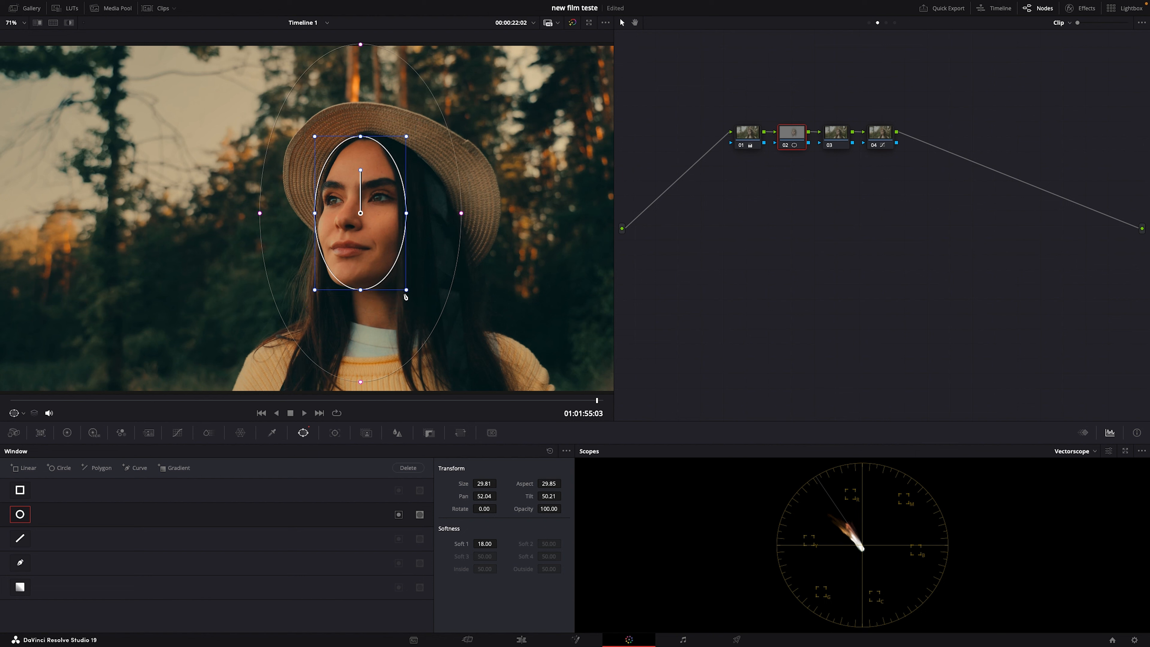
Step: Lift the shadows slightly on the second node's custom curve and add control points on both sides of the raised point
click(67, 432)
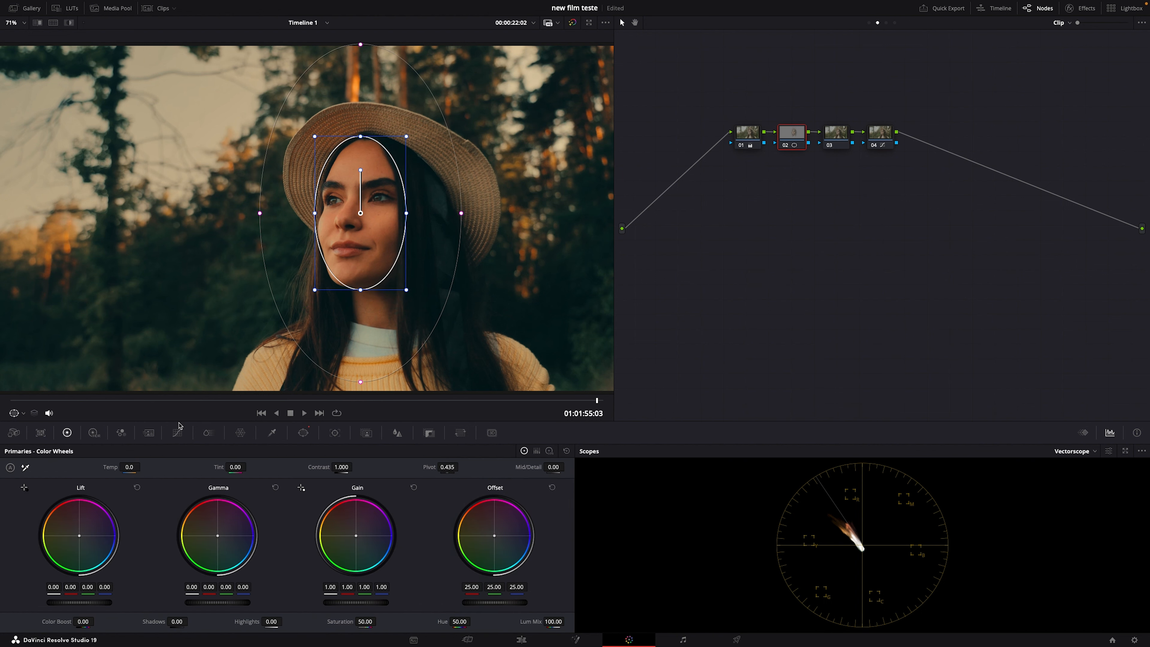
click(178, 432)
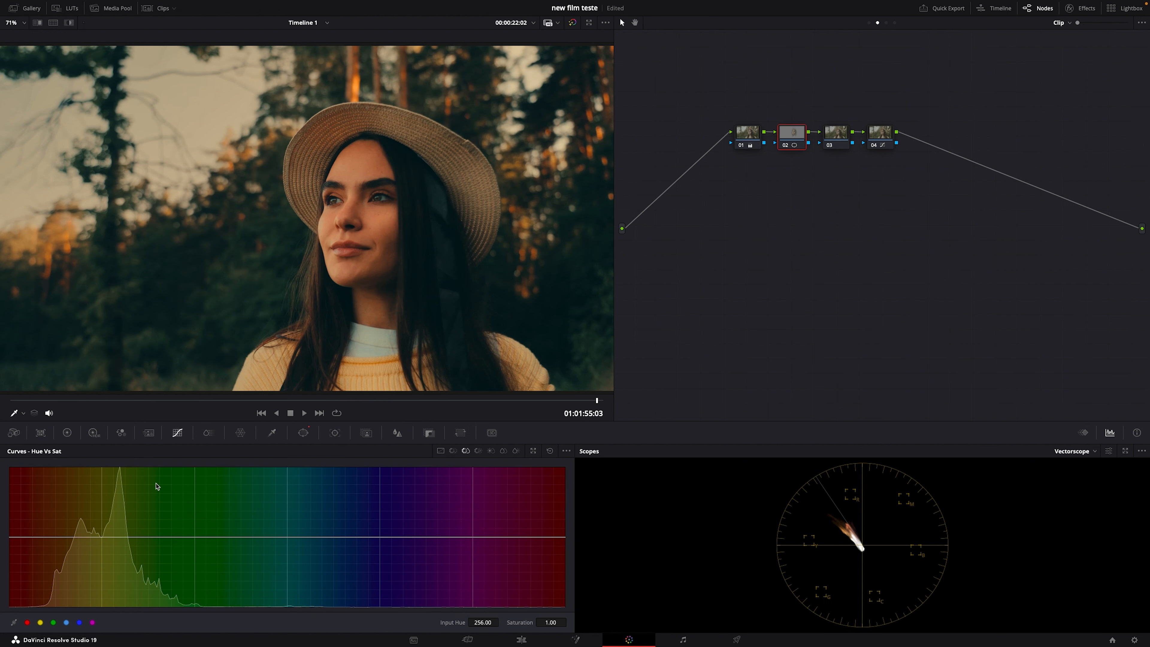
click(440, 451)
drag(120, 585, 121, 577)
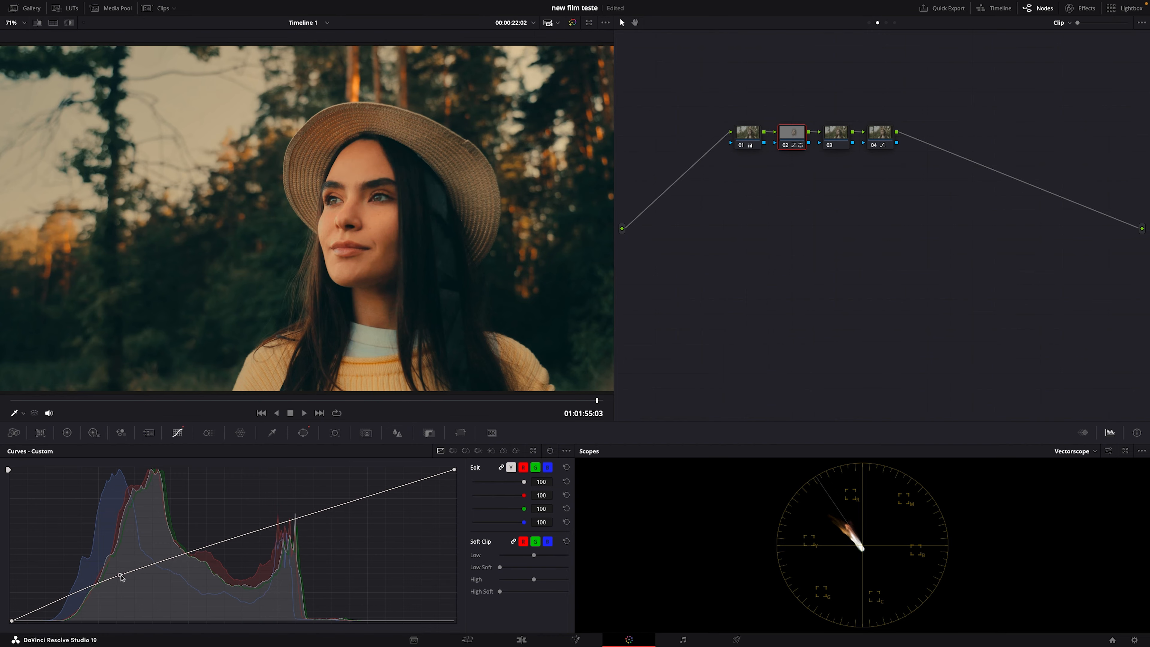
click(85, 590)
click(159, 562)
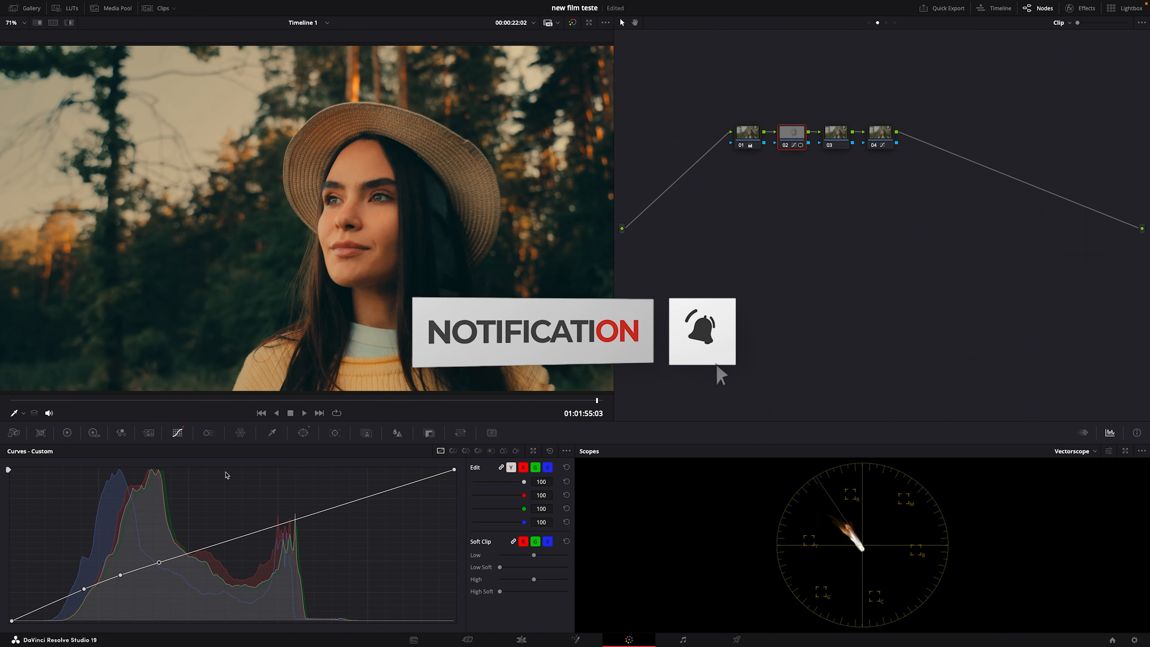
Step: Sample the facial skin on the second node's Hue Vs Sat curve, lower its saturation to 0.87, and compare the result full screen and with the node off
click(465, 450)
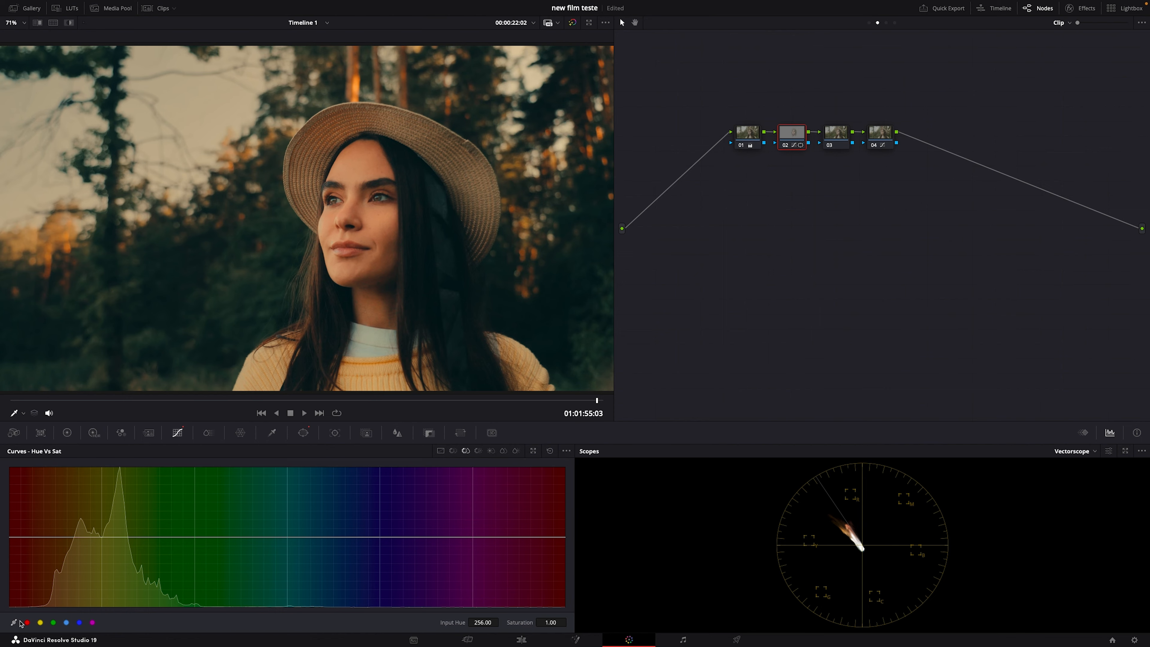
click(352, 186)
mouse_move(56, 536)
mouse_down()
mouse_move(68, 544)
mouse_move(35, 552)
mouse_move(73, 549)
mouse_up()
key(super+f)
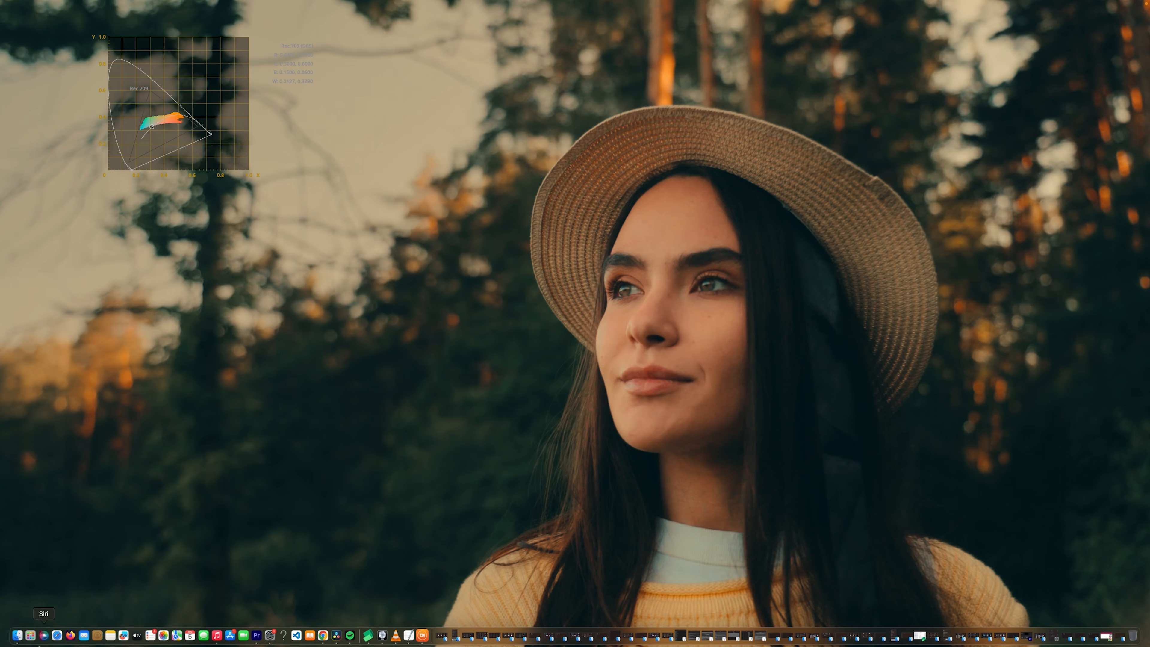
key(super+f)
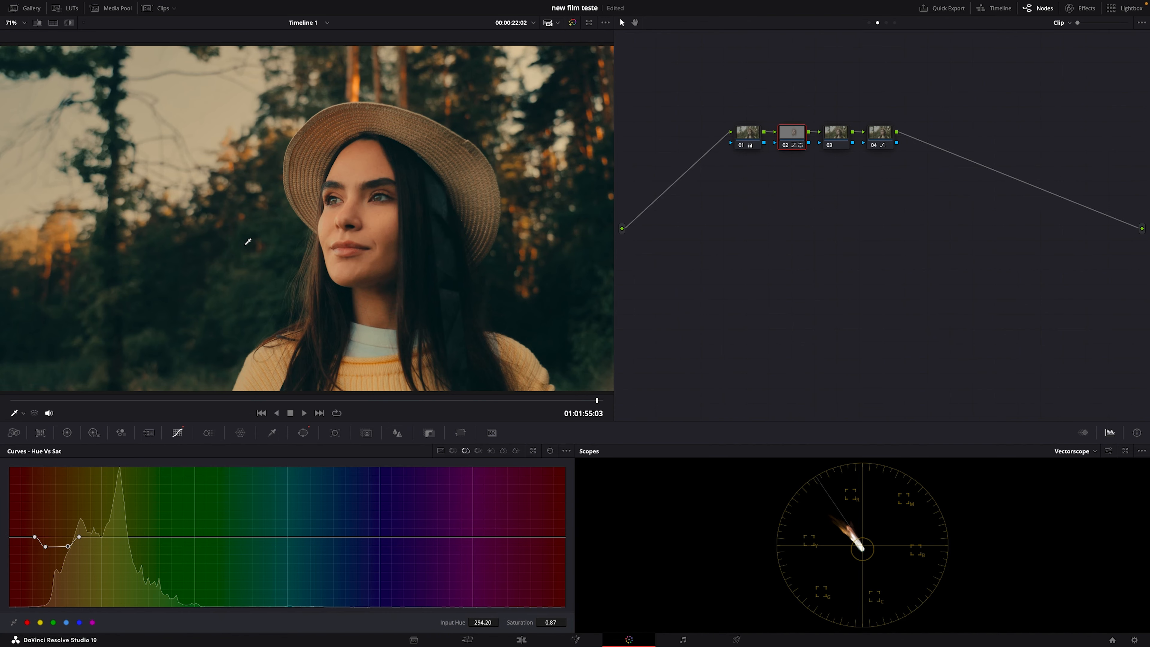
key(super+d)
key(super+d)
Step: Shrink the second node's face window and rotate it about 8 degrees to follow the tilt of the face
click(304, 434)
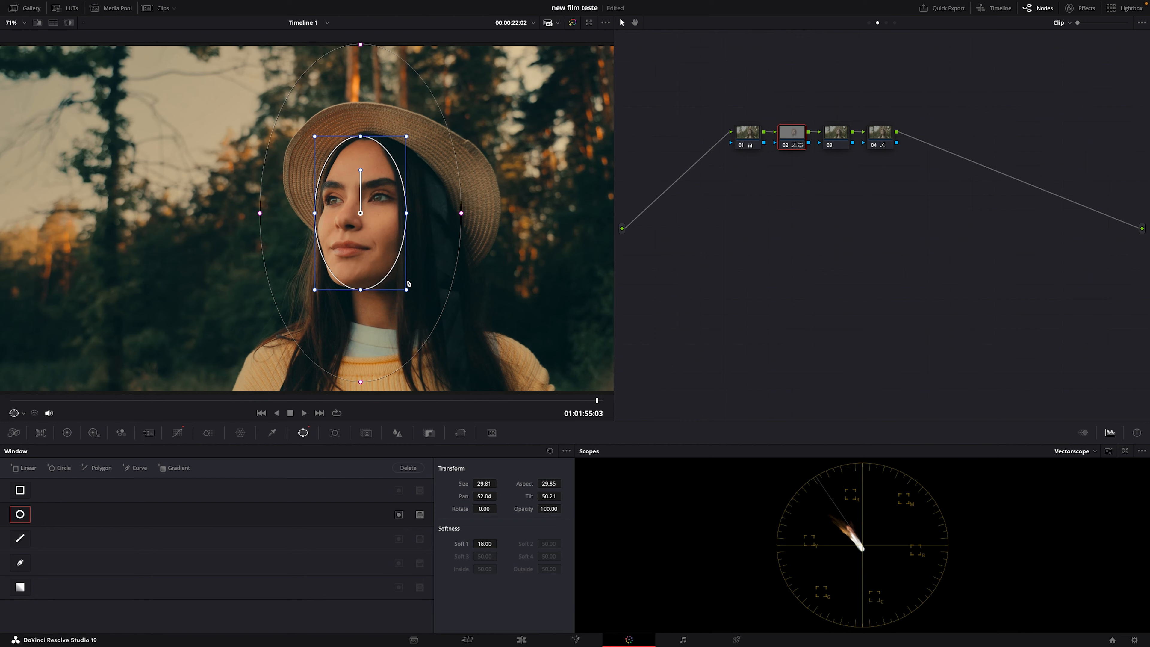
drag(407, 289, 393, 267)
drag(359, 158, 357, 189)
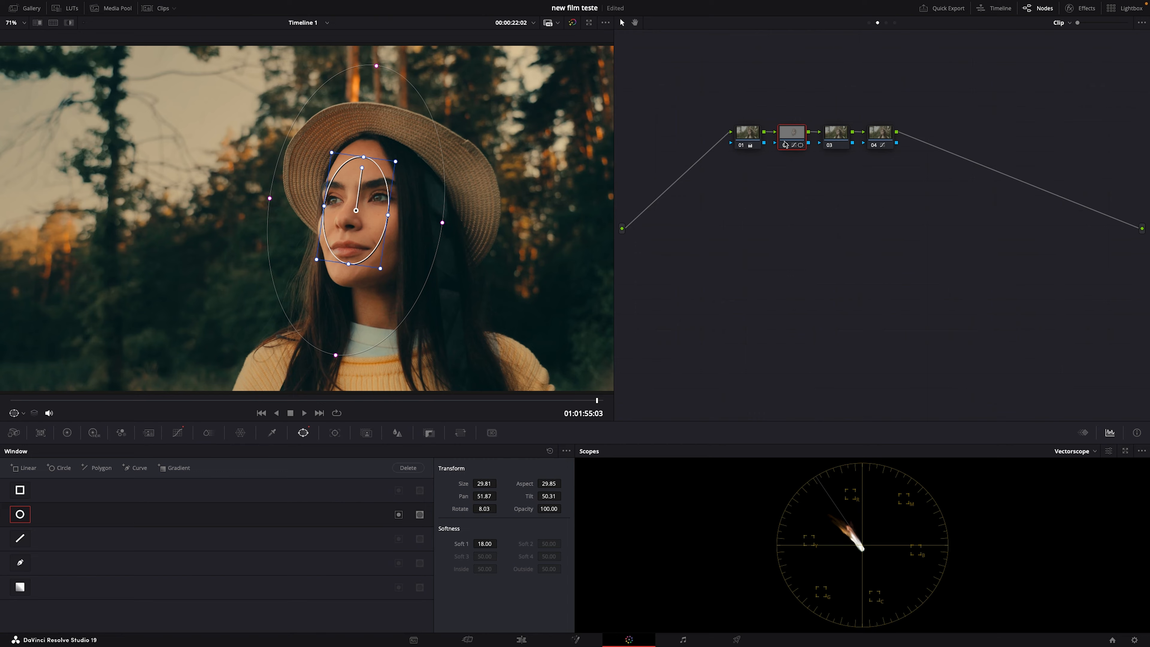
Step: Add a node parallel to the second node and adjust the yellow-green range of its Hue Vs Sat curve, removing a surplus control point
key(alt+p)
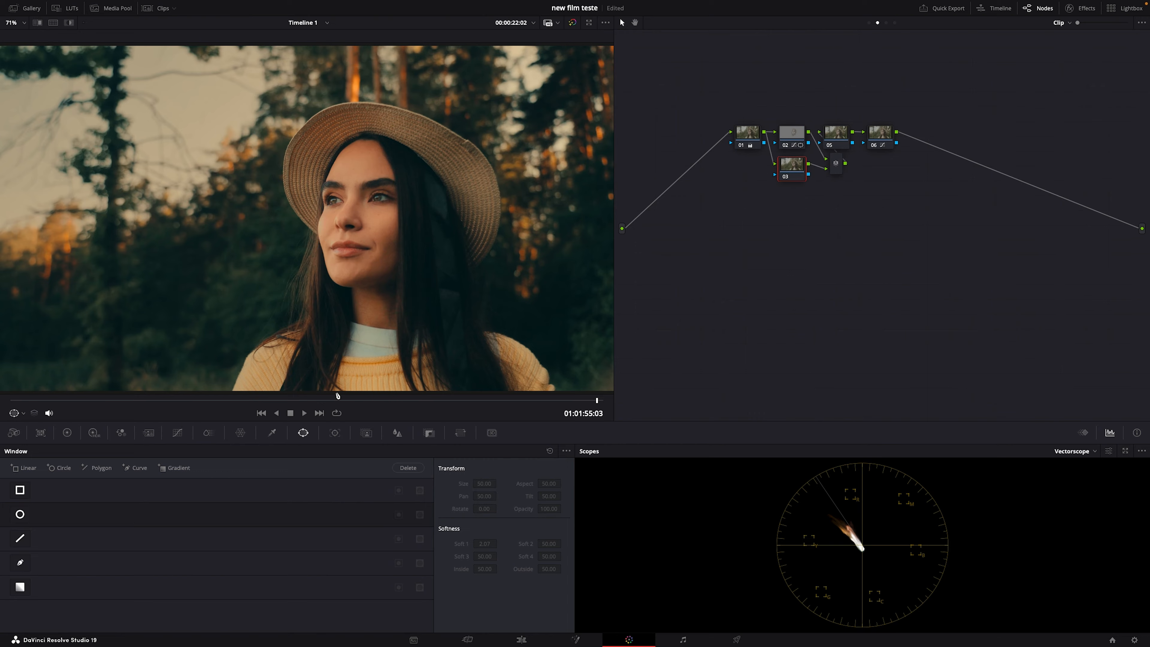
click(176, 433)
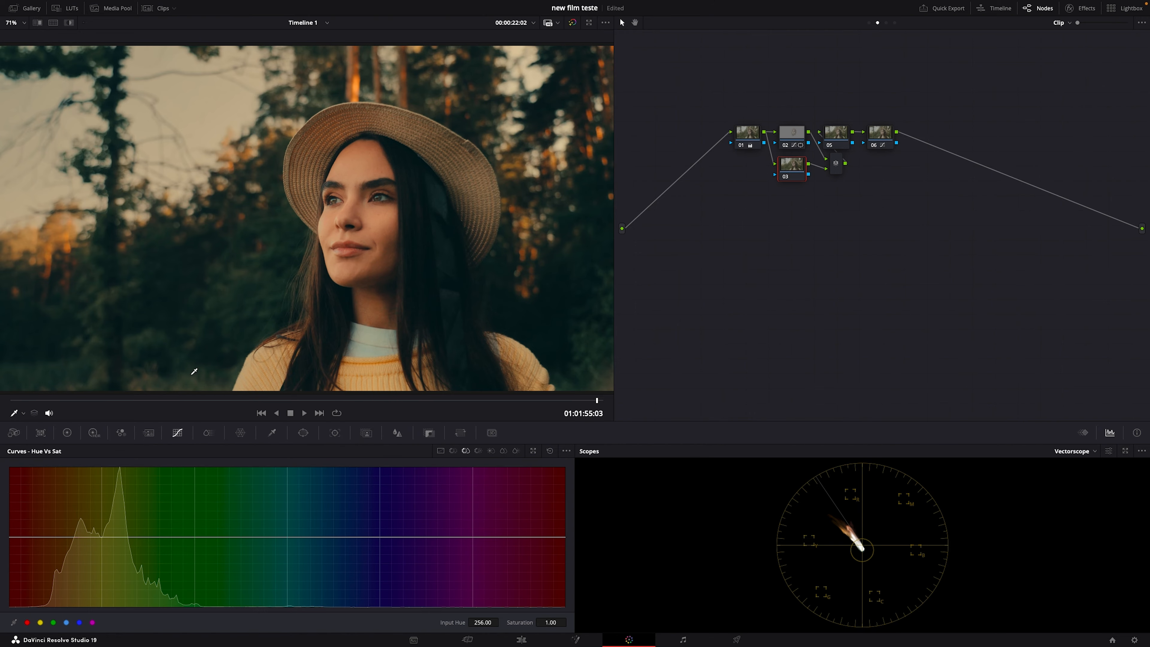
drag(114, 537, 164, 562)
click(180, 539)
right_click(136, 537)
Step: Sample the background foliage on the parallel node's Hue Vs Hue curve, rotate that hue by 15.53, and compare the first node off and on
click(452, 451)
click(260, 314)
mouse_move(122, 539)
mouse_down()
mouse_move(128, 548)
mouse_move(121, 533)
mouse_up()
click(743, 145)
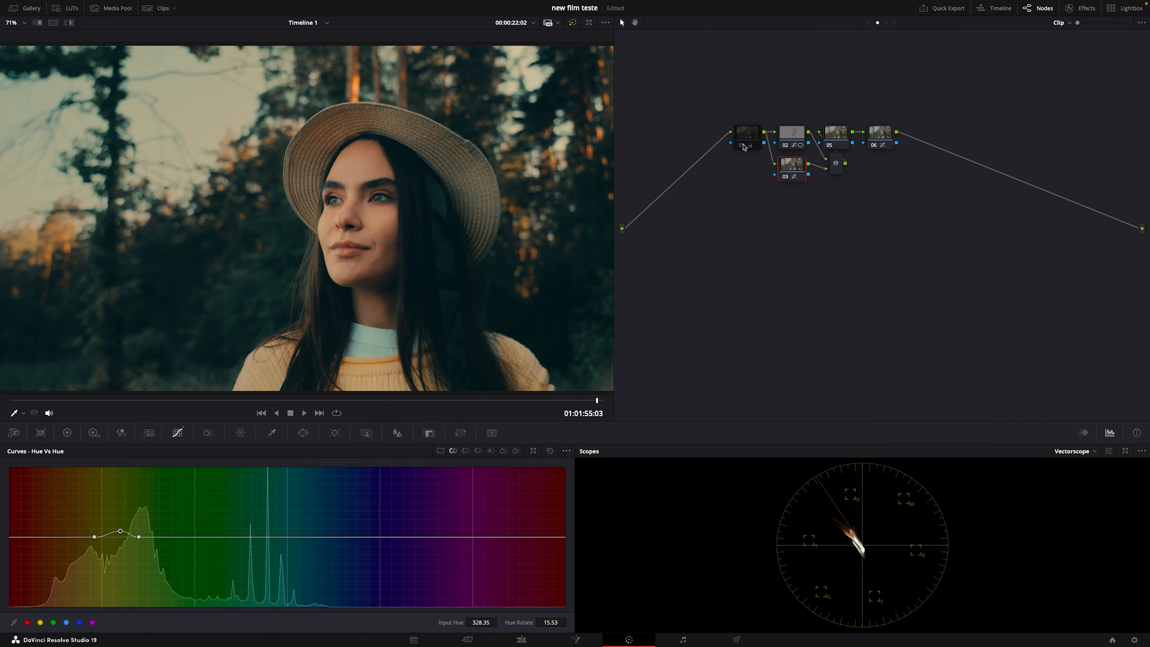
click(743, 146)
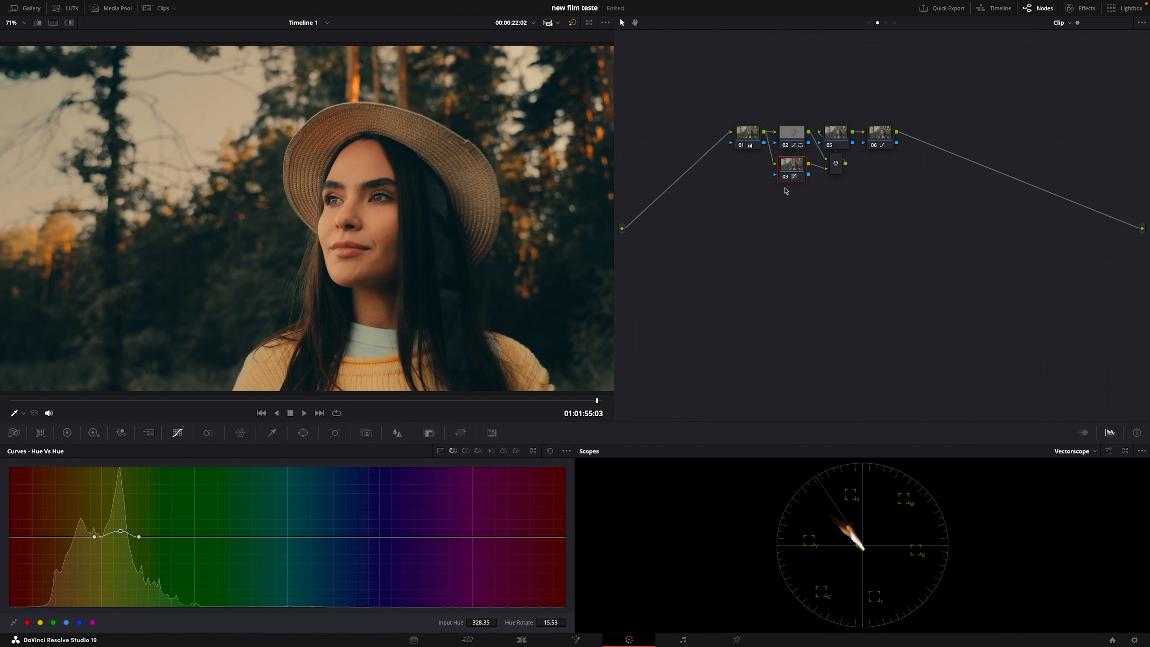
Step: Clean up the node graph layout and select the node directly after the parallel mixer
right_click(820, 206)
click(842, 320)
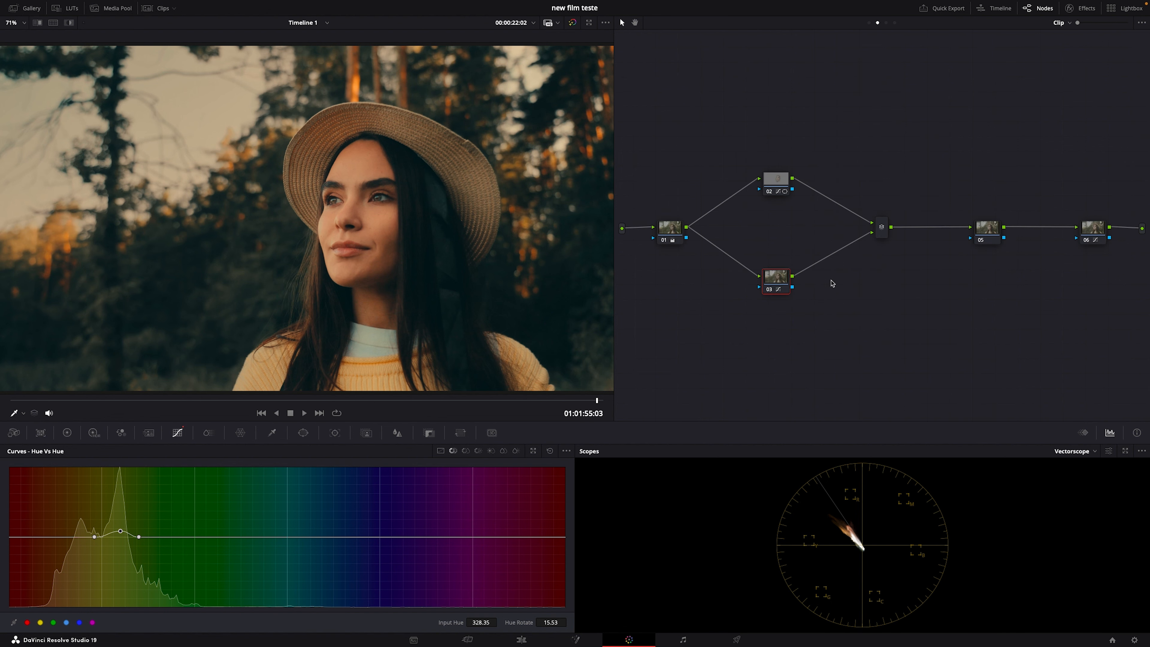
click(986, 229)
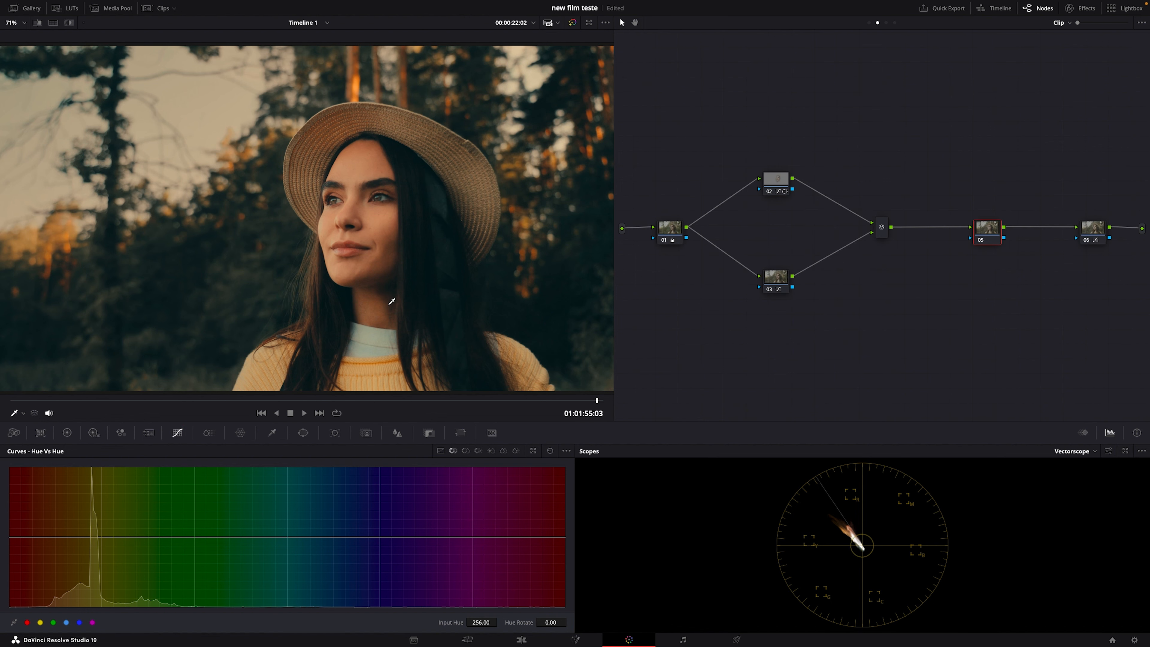
Step: Add a large circular window around the woman on node 05, soften its edge to 18.00, and invert it to isolate the background
scroll(341, 384, down, 2)
click(303, 432)
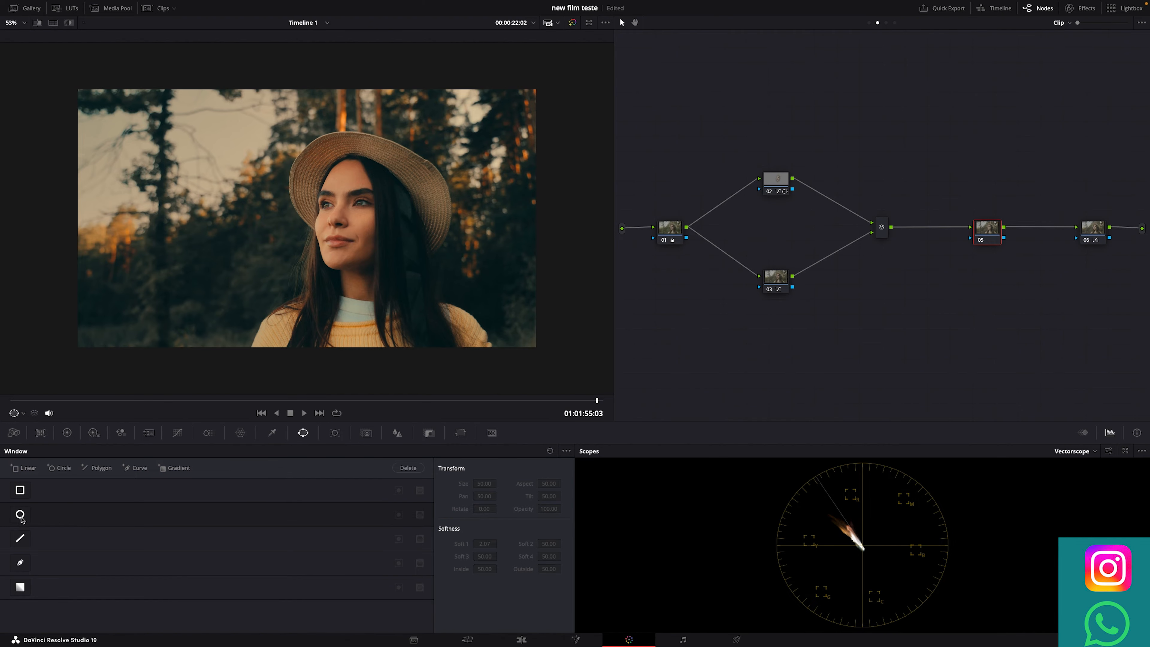
drag(309, 289, 369, 385)
drag(317, 203, 262, 264)
drag(345, 251, 346, 274)
drag(476, 280, 594, 291)
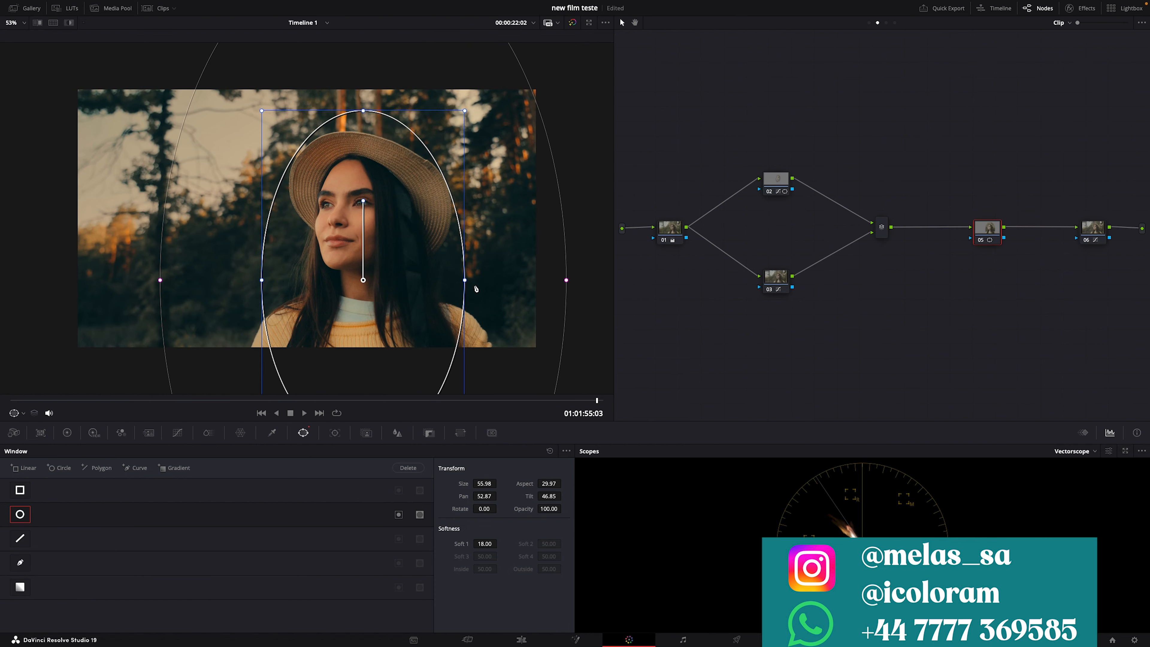
drag(465, 281, 479, 282)
drag(389, 290, 395, 330)
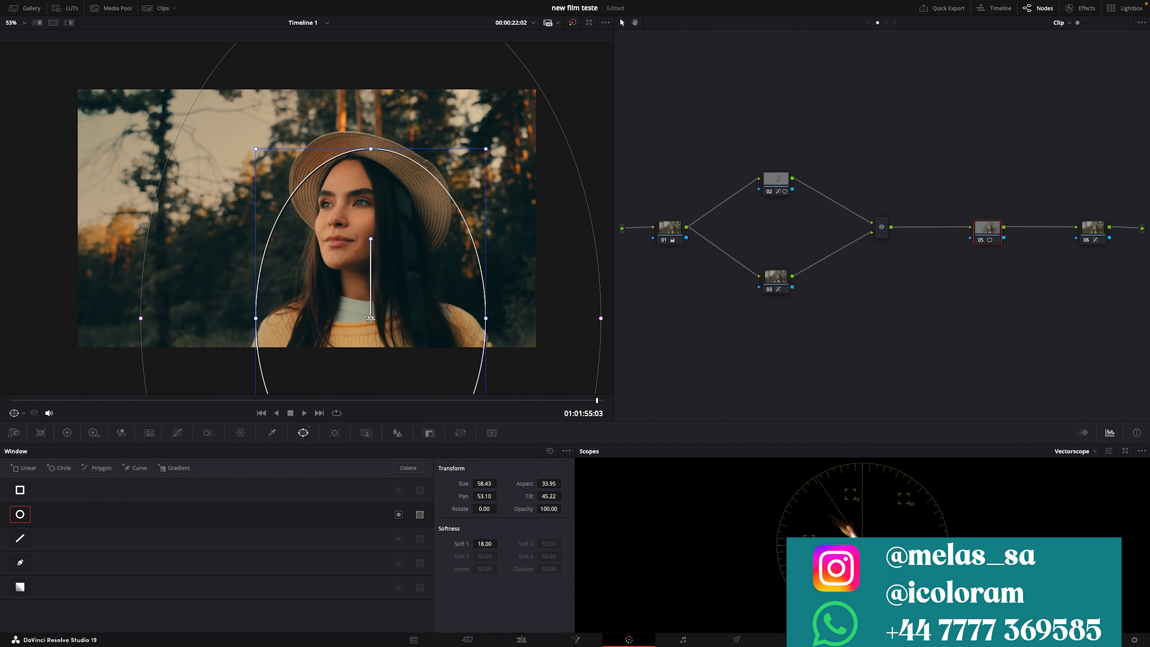
click(397, 513)
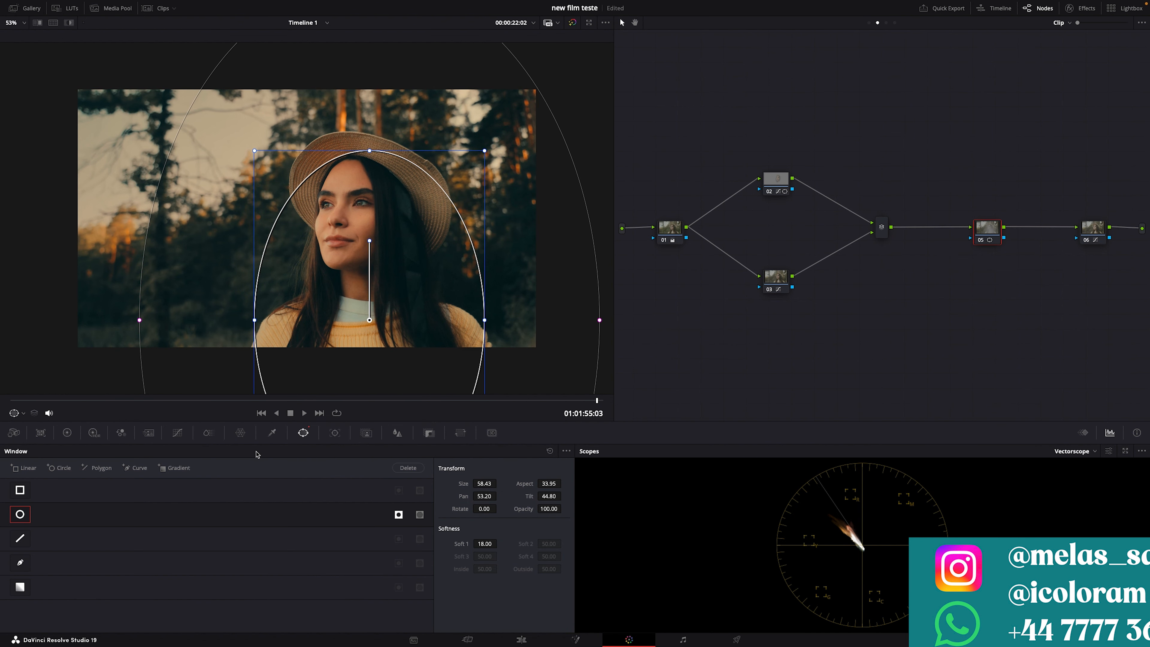
Step: Sample the background on node 05's Hue Vs Sat curve, lower its orange saturation, and nudge the inverted window's position slightly
click(178, 433)
click(465, 451)
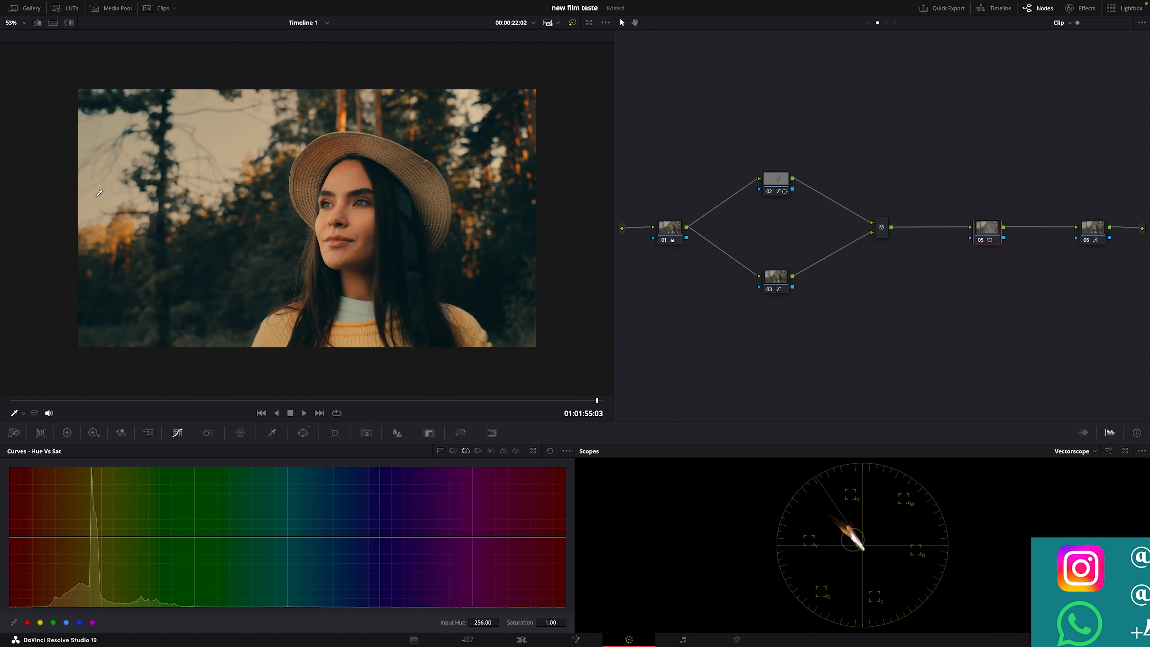
click(132, 230)
drag(79, 537, 37, 558)
right_click(37, 558)
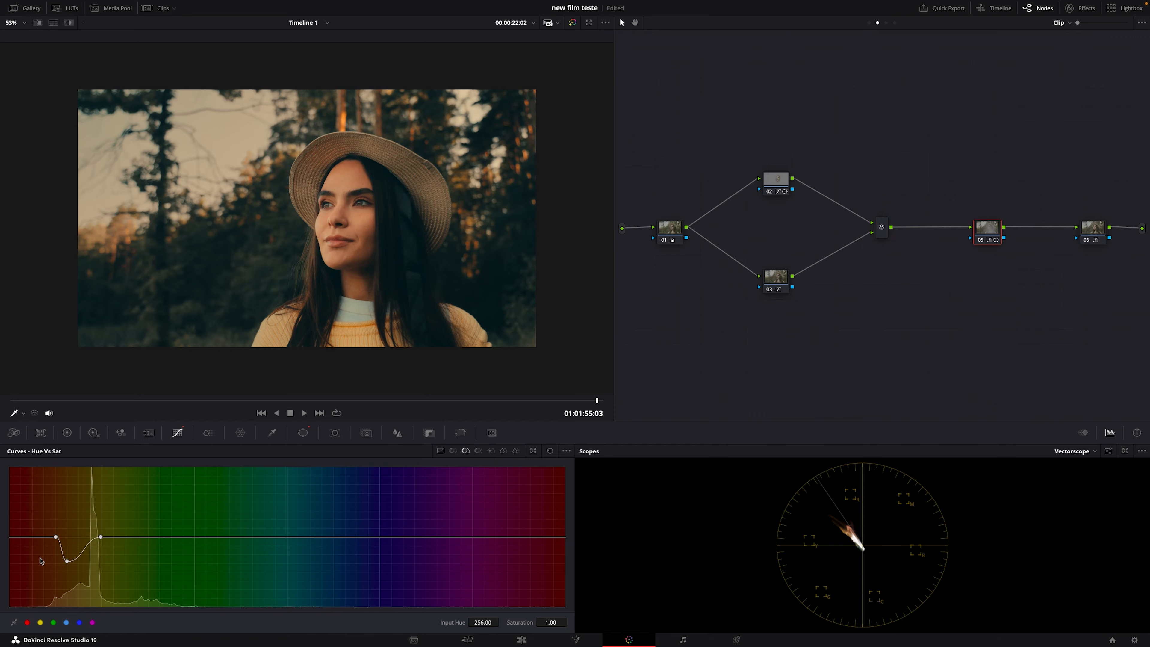
mouse_move(89, 546)
mouse_down()
mouse_move(99, 549)
mouse_move(55, 553)
mouse_move(79, 554)
mouse_up()
click(92, 551)
click(302, 433)
drag(362, 288, 348, 285)
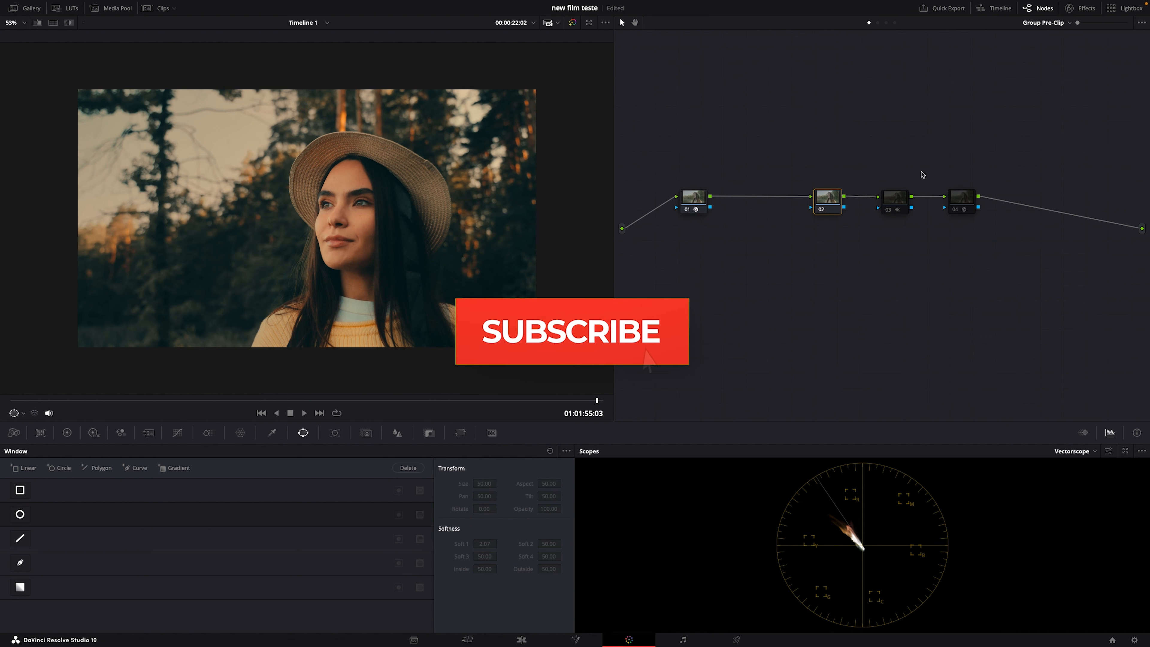
Step: Turn on the third and fourth nodes of the Group Pre-Clip graph
click(886, 210)
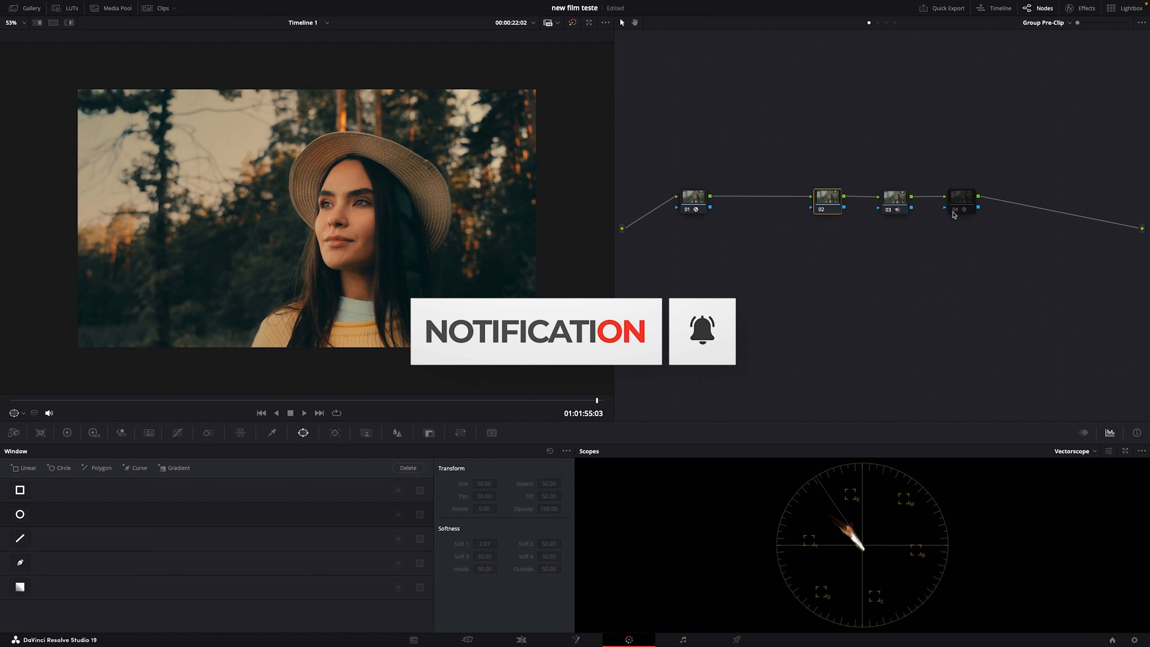
click(954, 213)
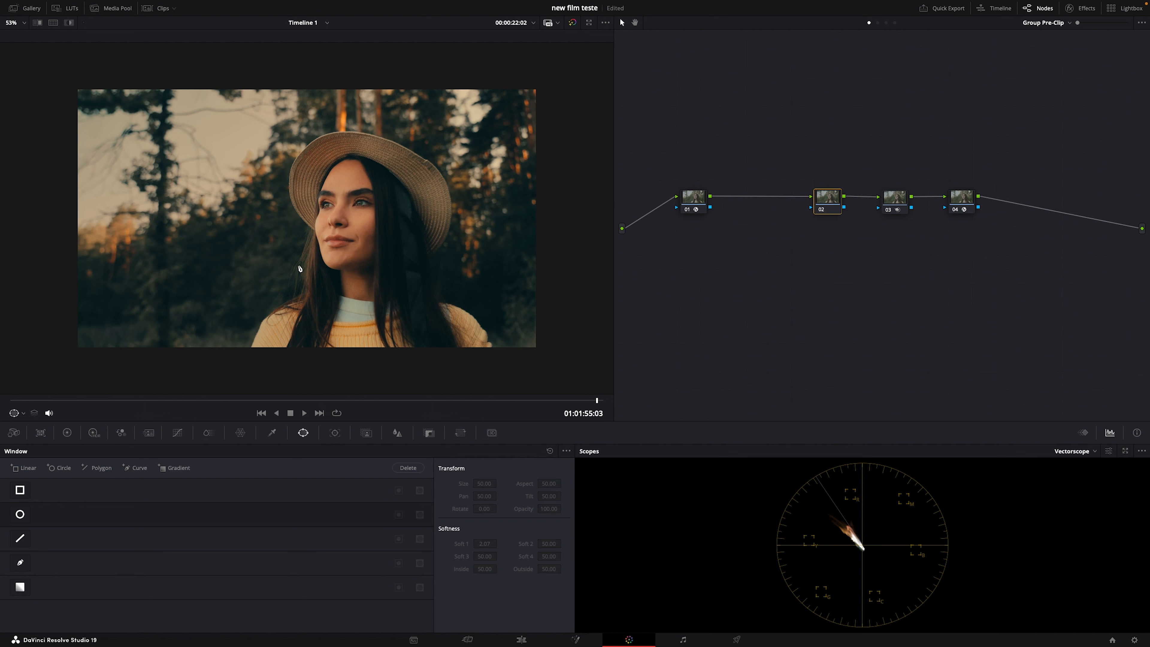